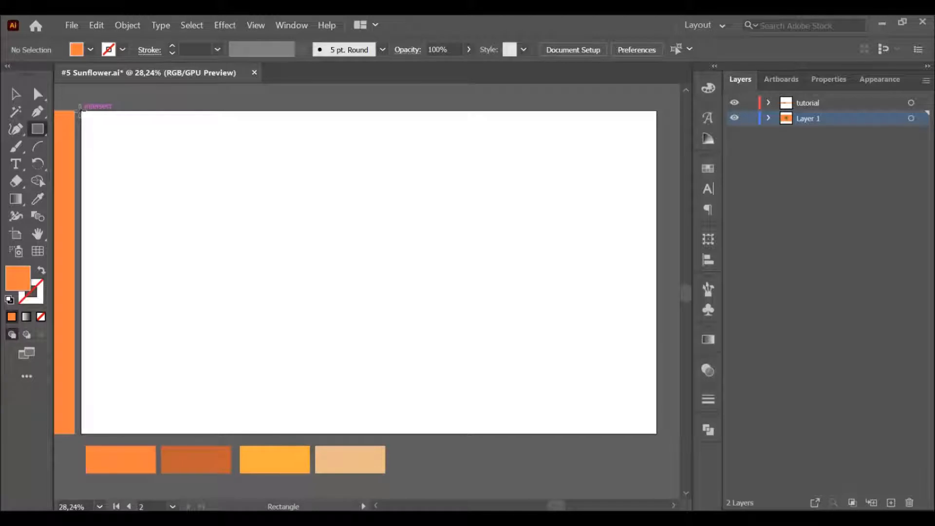
Step: Draw an orange rectangle with no stroke covering the whole empty artboard as the background
drag(81, 112, 654, 432)
key(i)
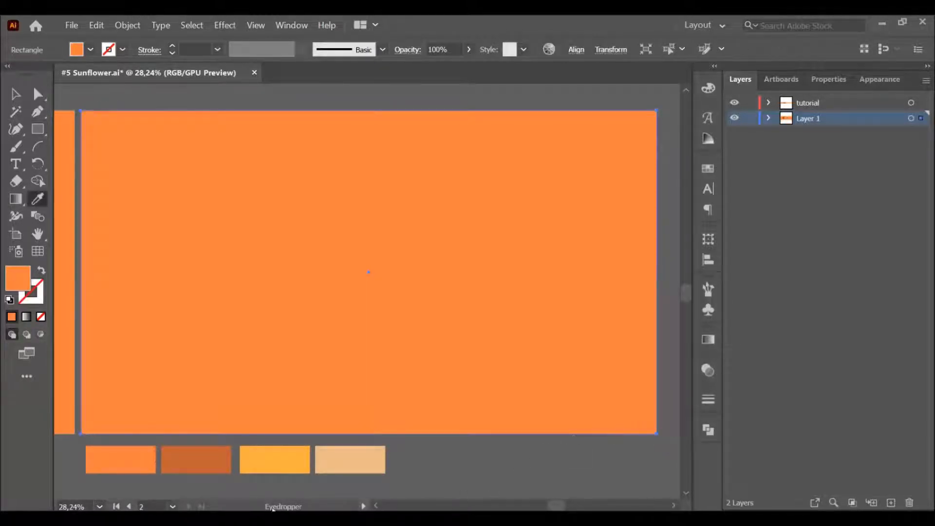
key(v)
click(556, 465)
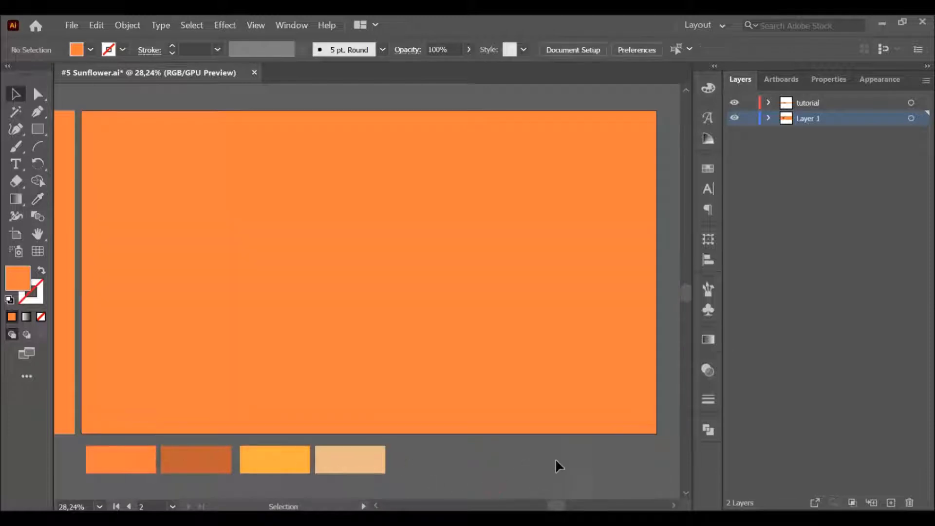
Step: Move the orange background rectangle in place to the tutorial layer and lock it there
click(566, 355)
key(ctrl+x)
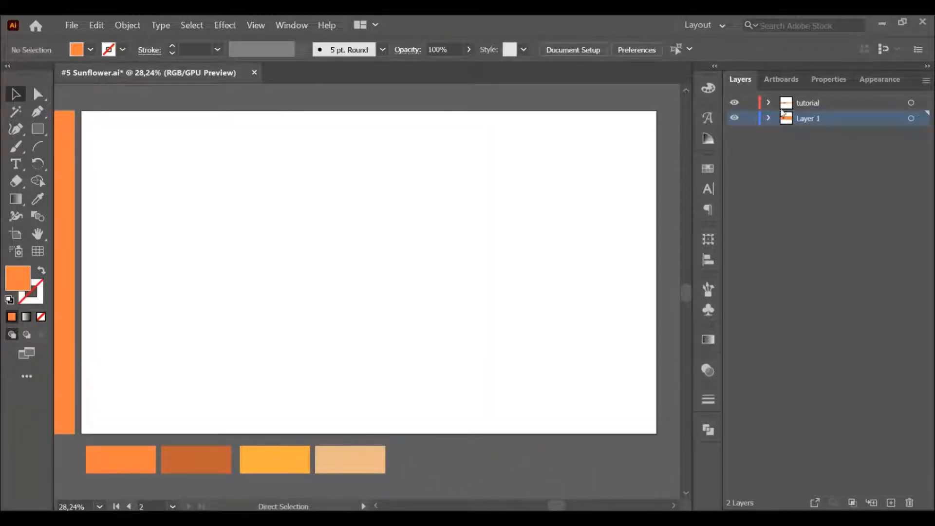
click(807, 105)
key(ctrl+f)
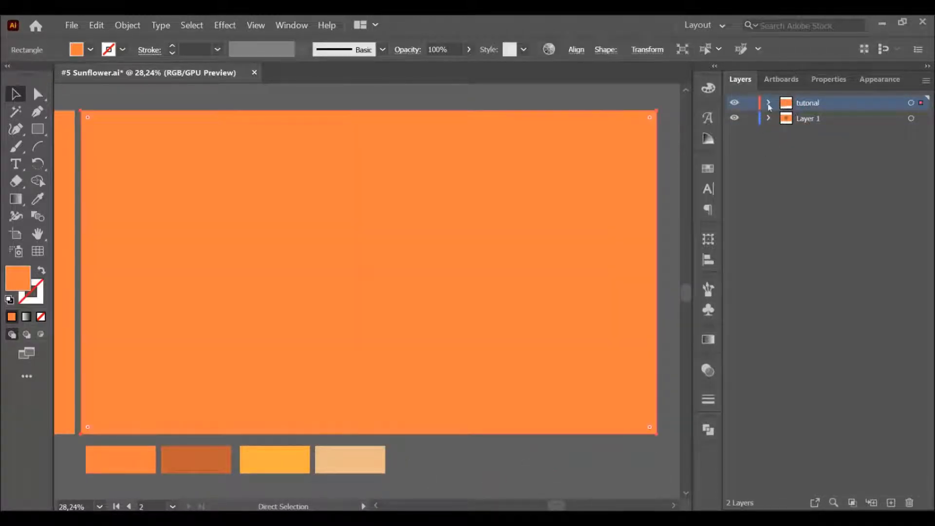
click(769, 103)
click(750, 117)
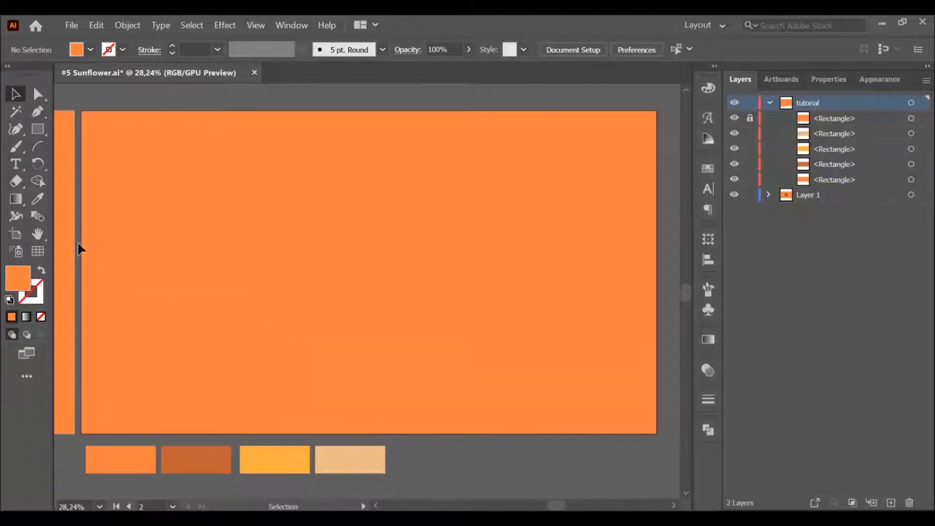
Step: Draw an eight-sided polygon near the middle of the orange artboard
drag(38, 129, 104, 159)
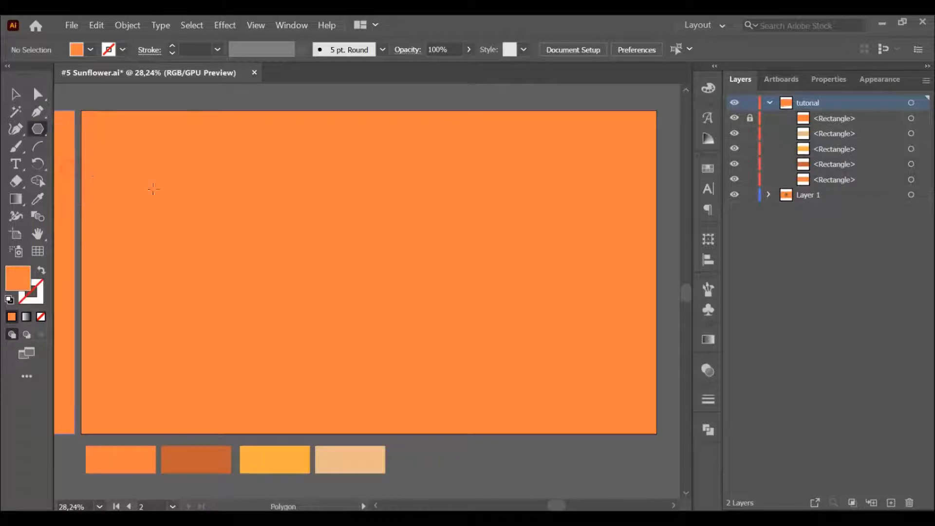
click(357, 255)
text(8)
key(Return)
click(15, 94)
drag(370, 274, 434, 336)
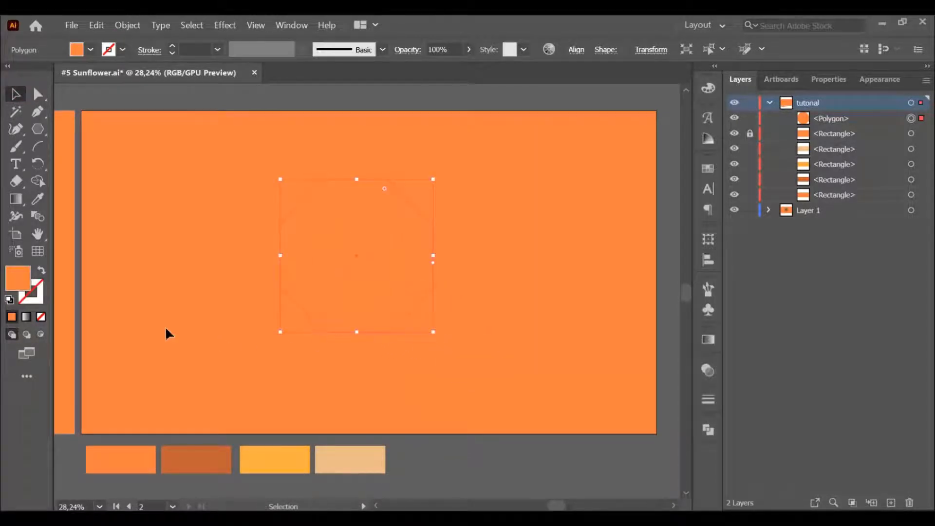
Step: Remove the octagon's fill and give it a black outline
click(42, 273)
key(F6)
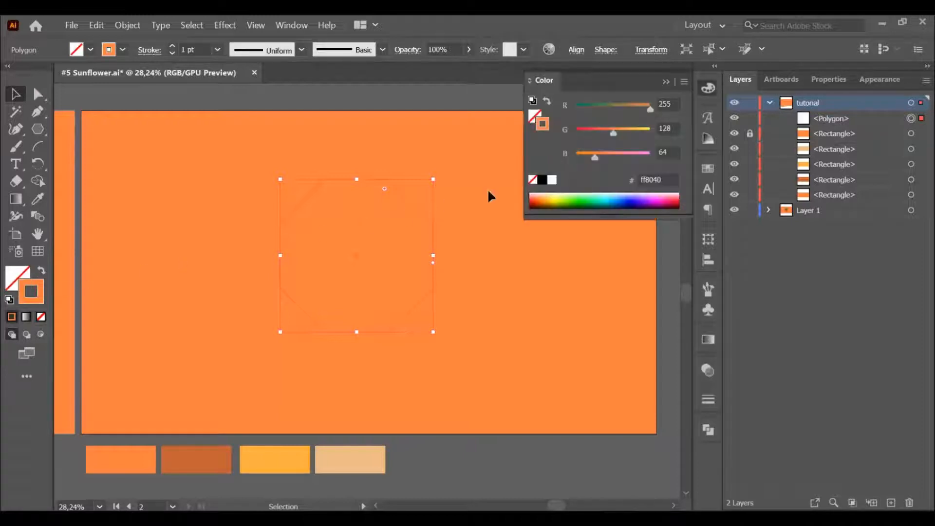
click(544, 180)
click(707, 88)
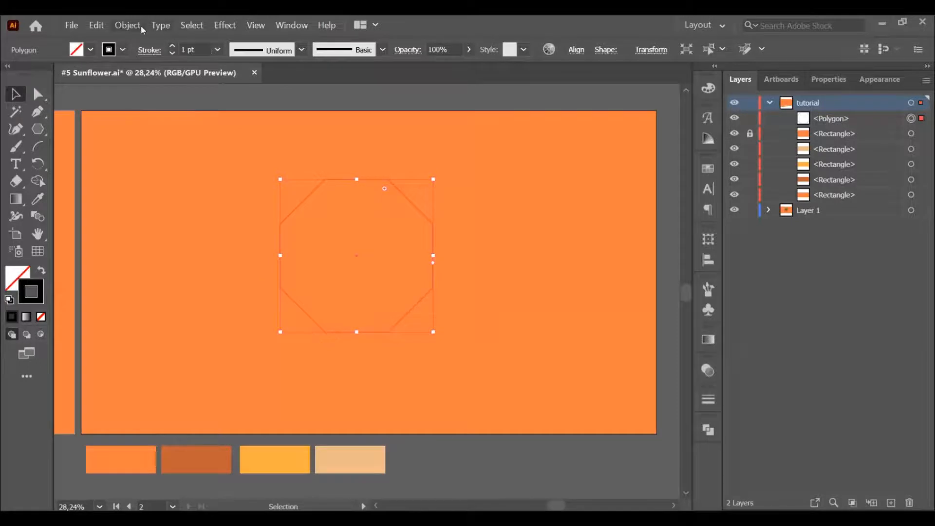
Step: Apply a Pucker & Bloat effect of 60% to the octagon to form eight petals
click(128, 25)
click(223, 27)
click(224, 25)
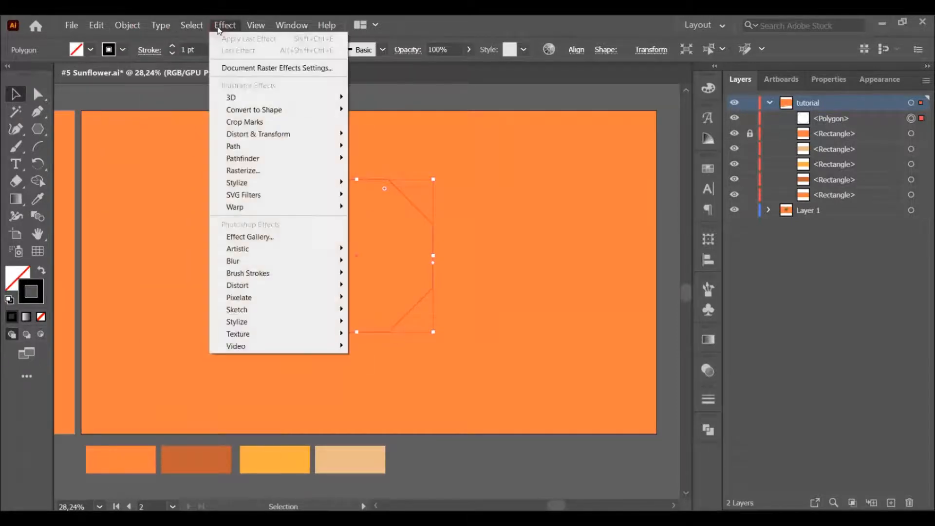
mouse_move(235, 134)
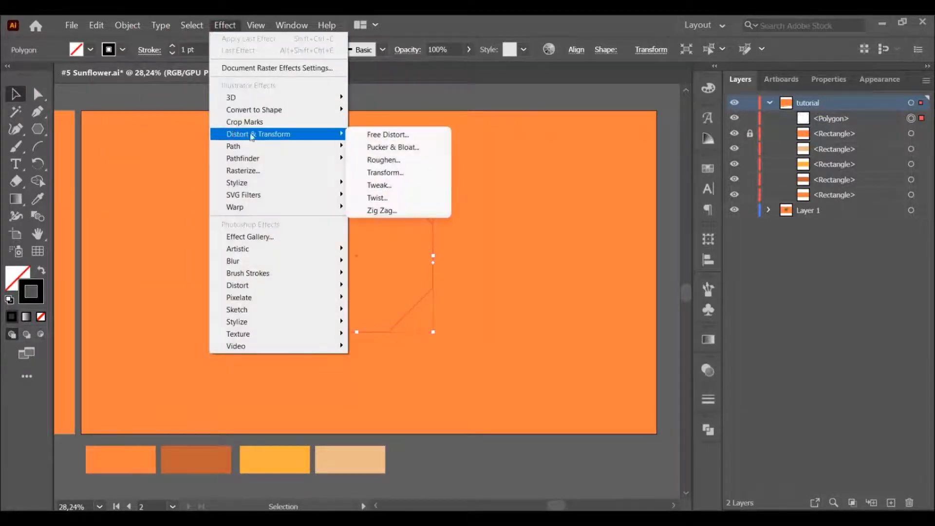
click(379, 147)
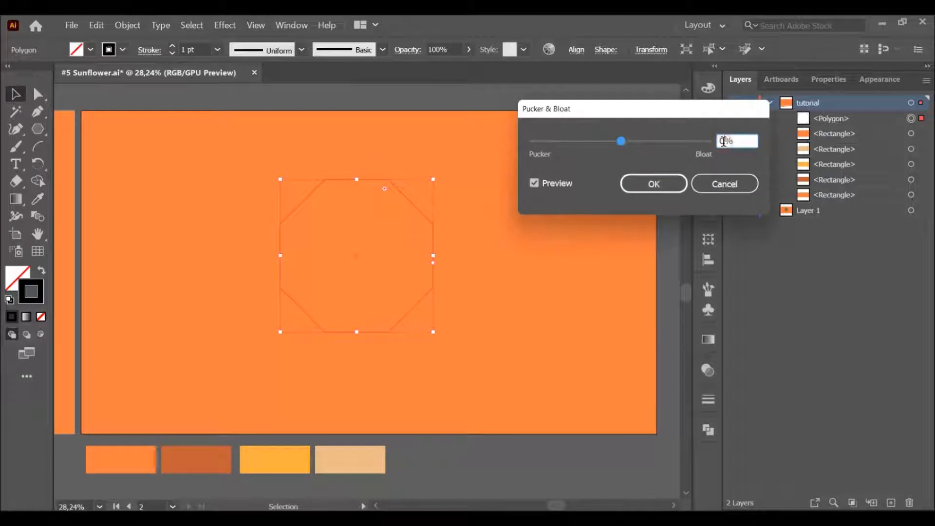
text(60)
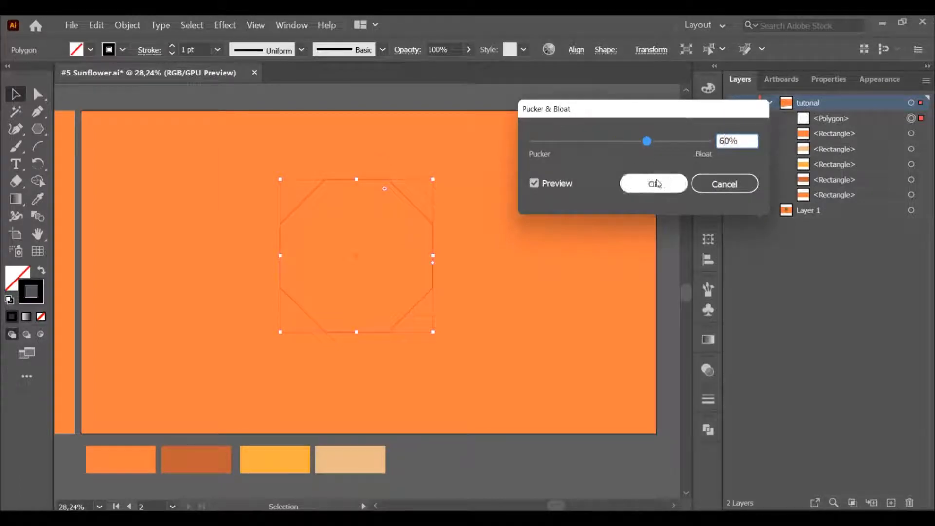
click(553, 188)
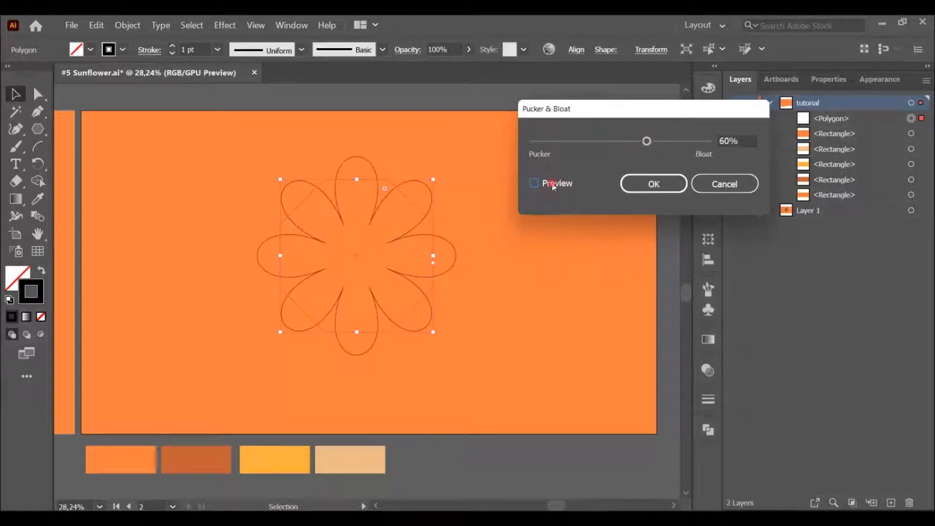
click(647, 184)
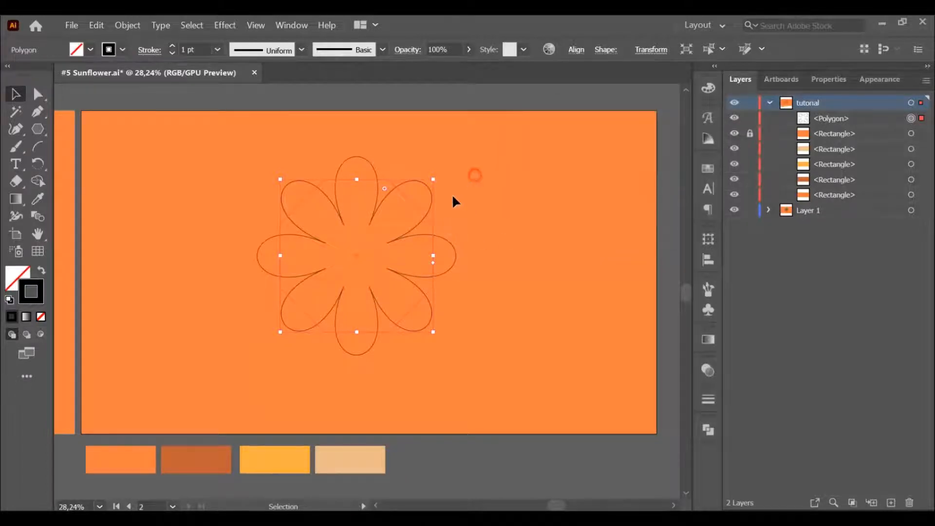
Step: Expand the flower shape's appearance and center it horizontally and vertically on the artboard
click(128, 25)
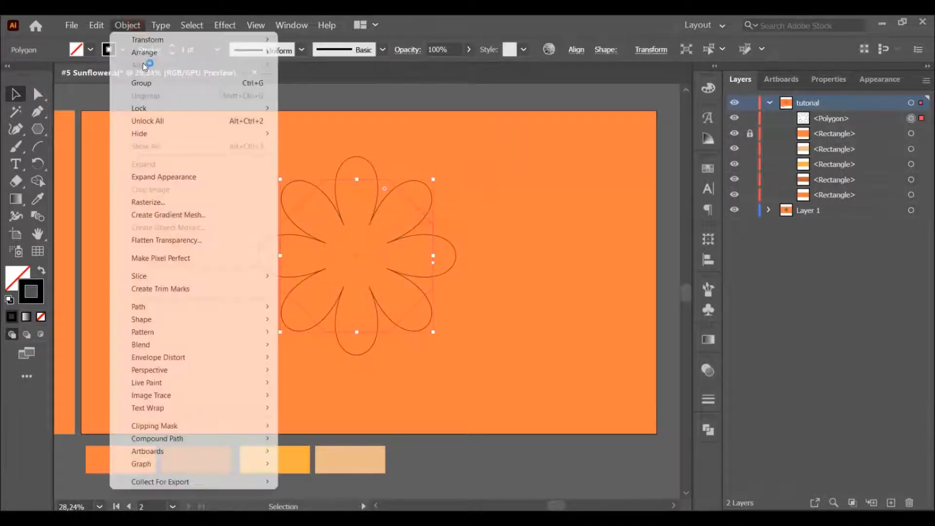
click(157, 178)
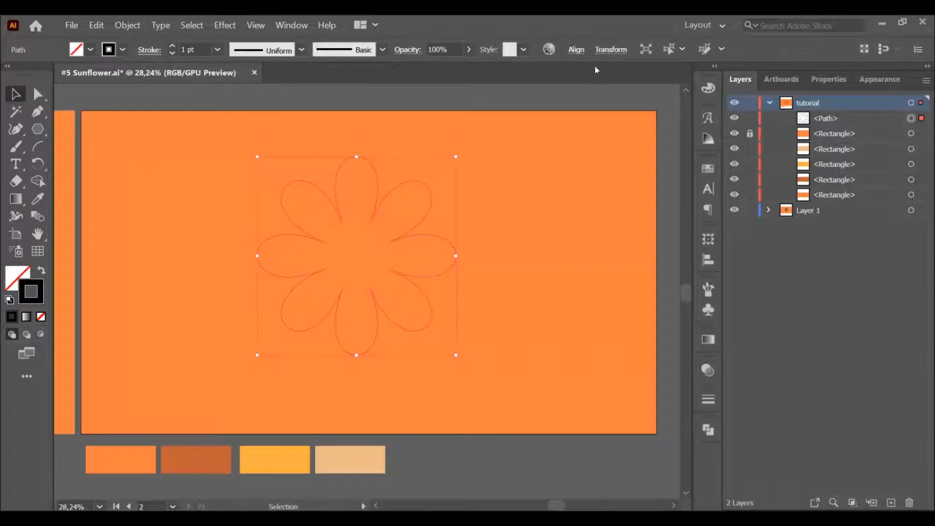
click(579, 50)
click(544, 92)
click(458, 92)
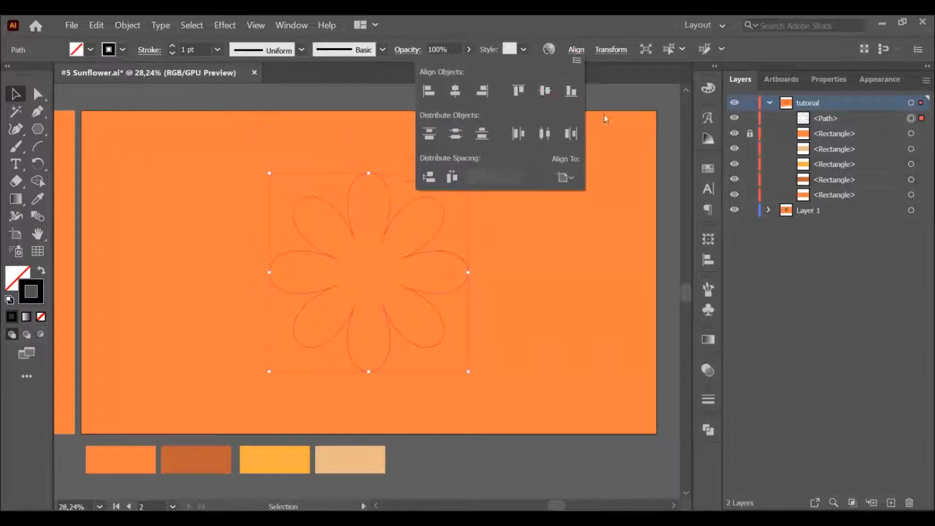
Step: Draw a circle over the middle of the flower, reaching the inner ends of the petals
key(l)
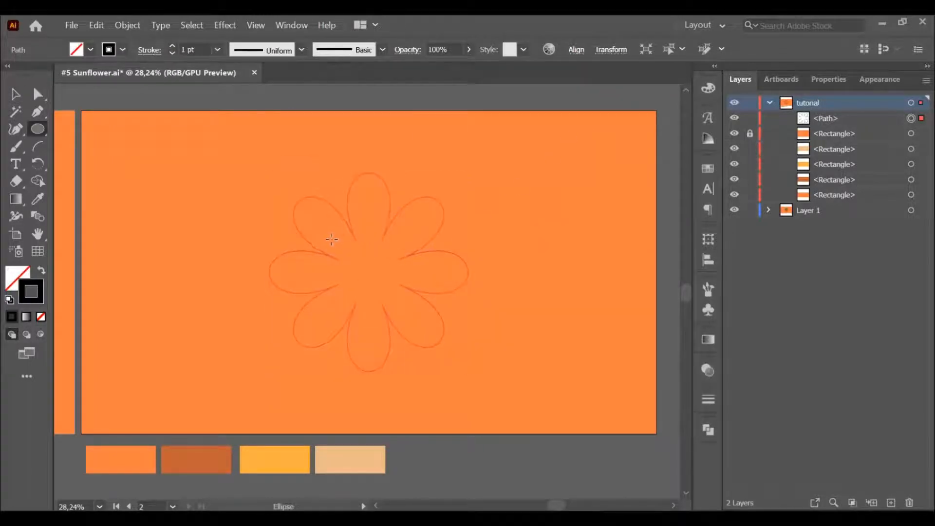
drag(329, 237, 405, 313)
key(v)
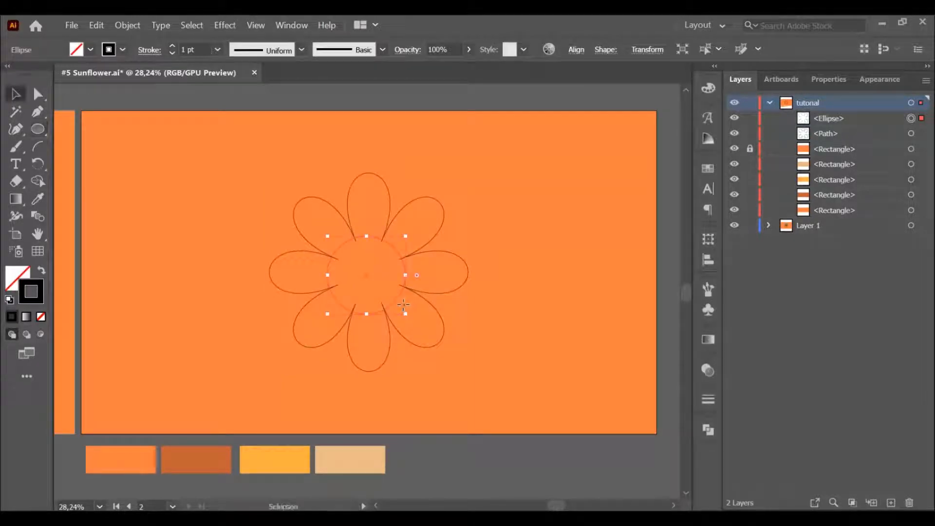
click(440, 279)
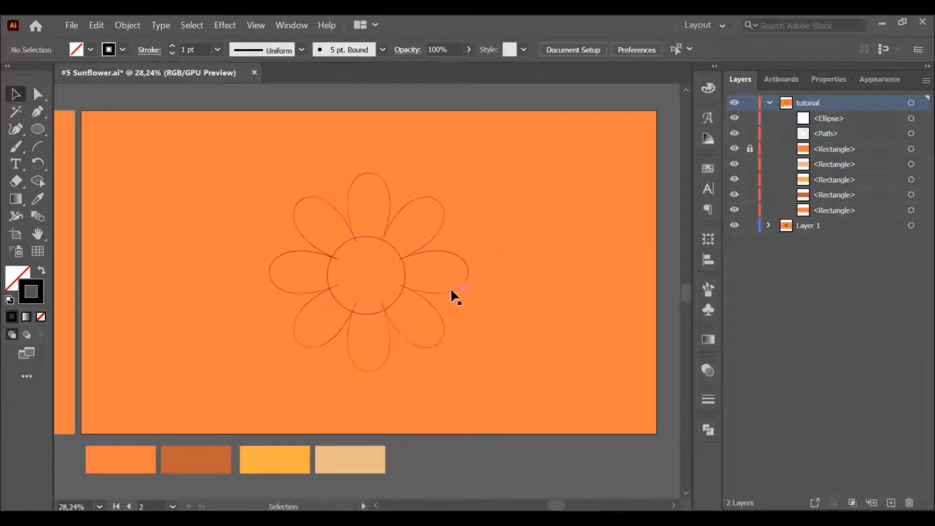
Step: Color the petal shape with the yellow-orange palette swatch below the artboard, using the Eyedropper
click(448, 289)
key(i)
click(290, 452)
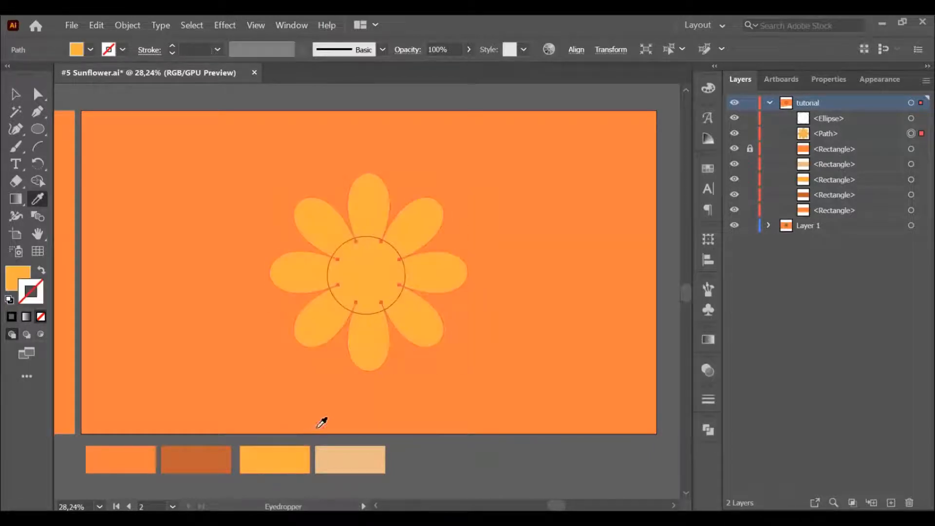
key(v)
click(495, 314)
Step: Color the central circle with the beige palette swatch, using the Eyedropper
click(399, 291)
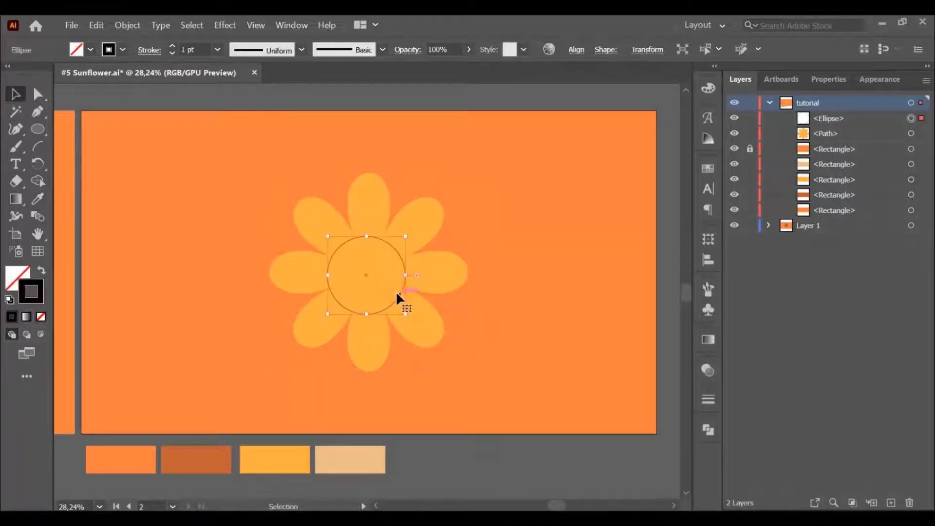
key(i)
click(322, 451)
key(v)
click(478, 319)
Step: Align the central circle and the petal shape to each other's horizontal and vertical centers
drag(380, 277, 375, 274)
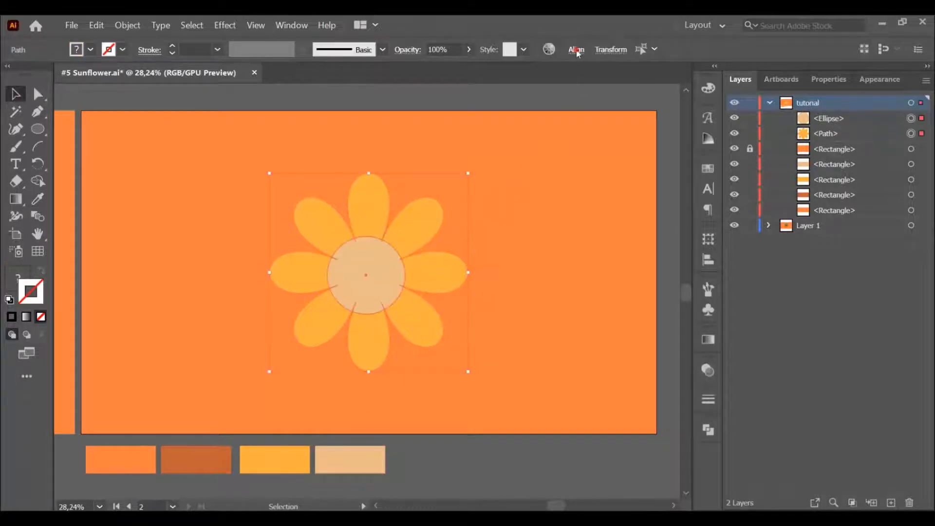
click(576, 51)
click(545, 95)
click(455, 90)
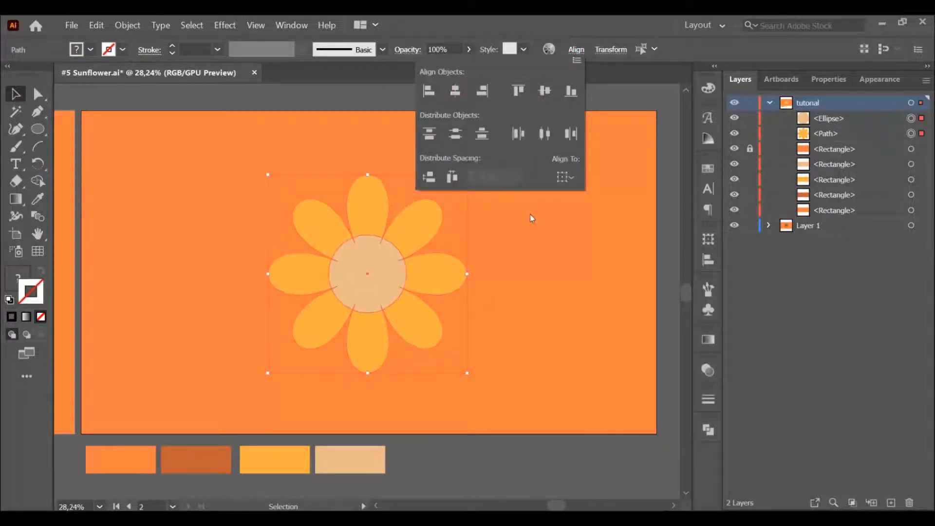
click(492, 279)
Step: Create an offset path of 10 px with miter joins around the yellow-orange petal shape
click(452, 284)
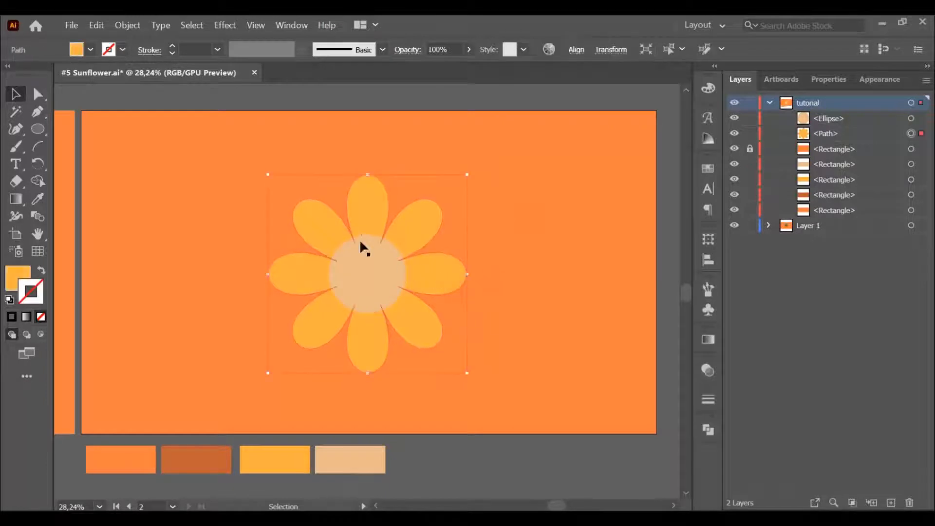
click(276, 164)
click(359, 203)
click(127, 25)
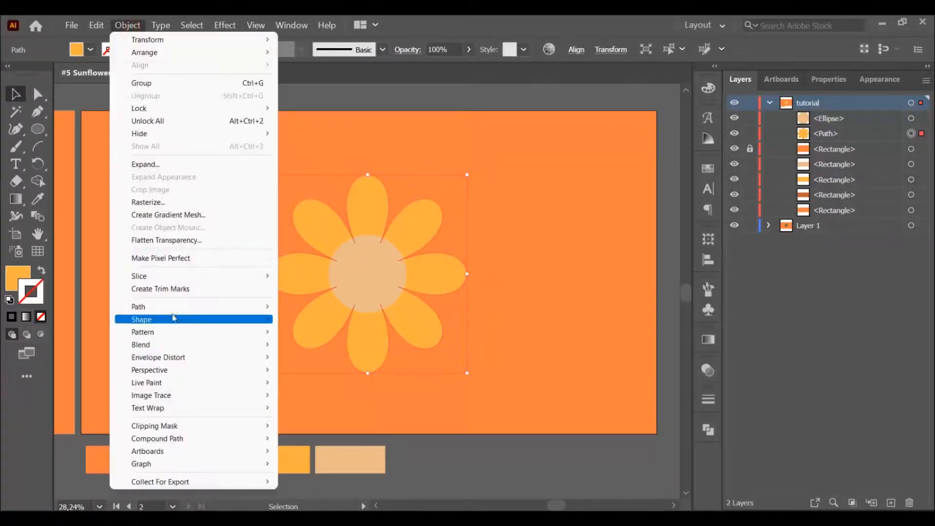
mouse_move(165, 307)
click(322, 349)
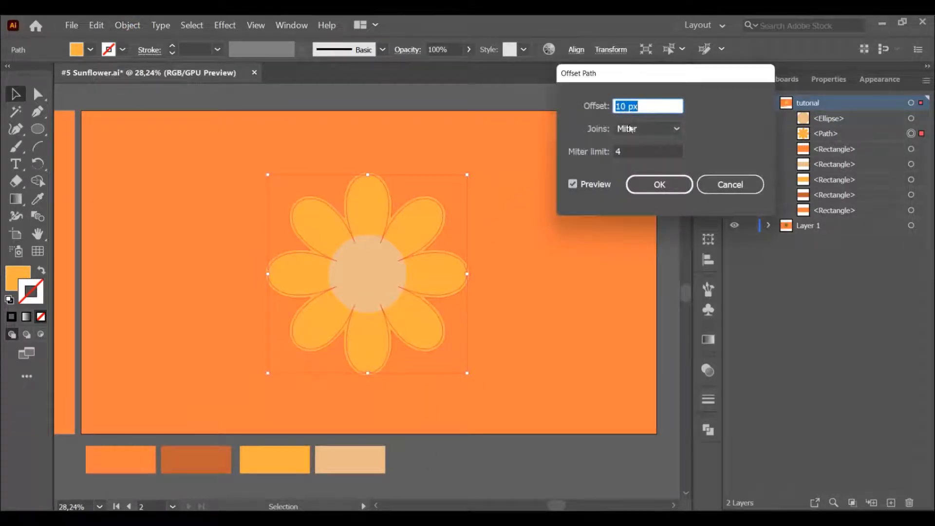
click(655, 185)
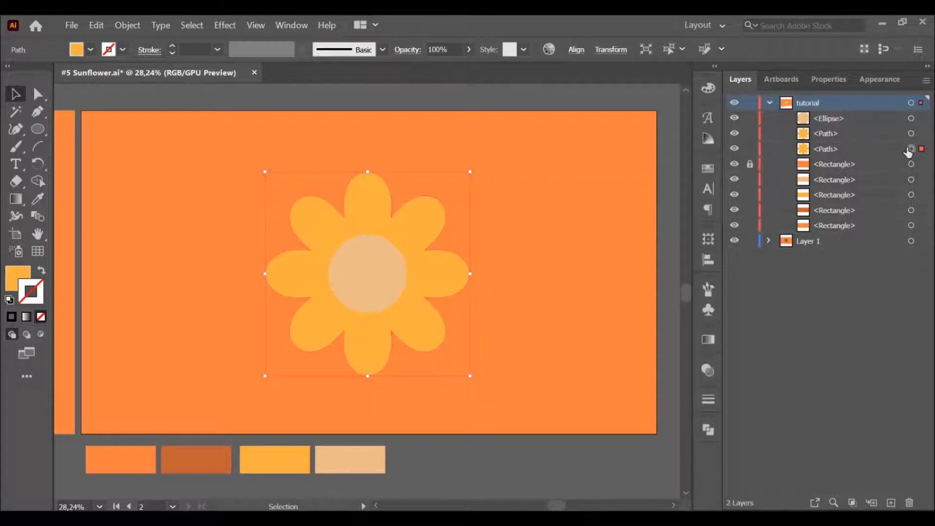
Step: Fill the offset petal path with black (000000) so it outlines the petals
click(708, 90)
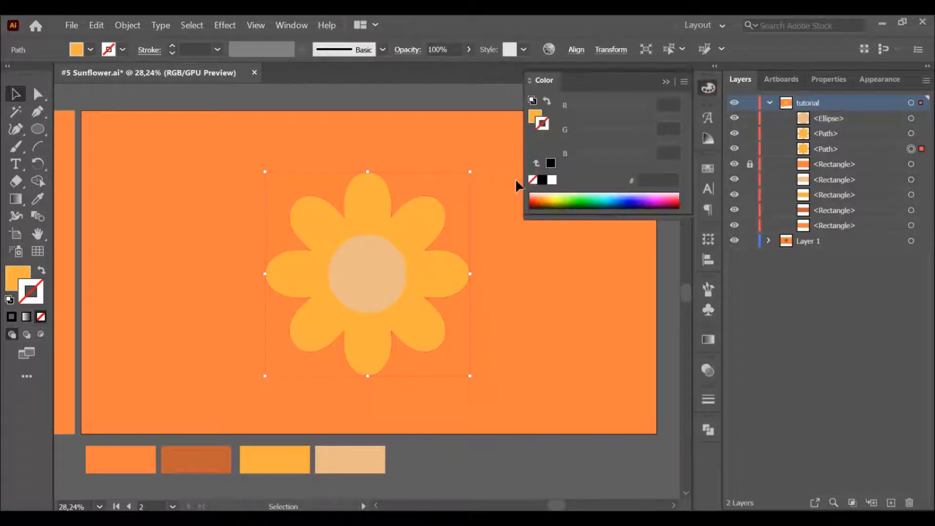
click(542, 179)
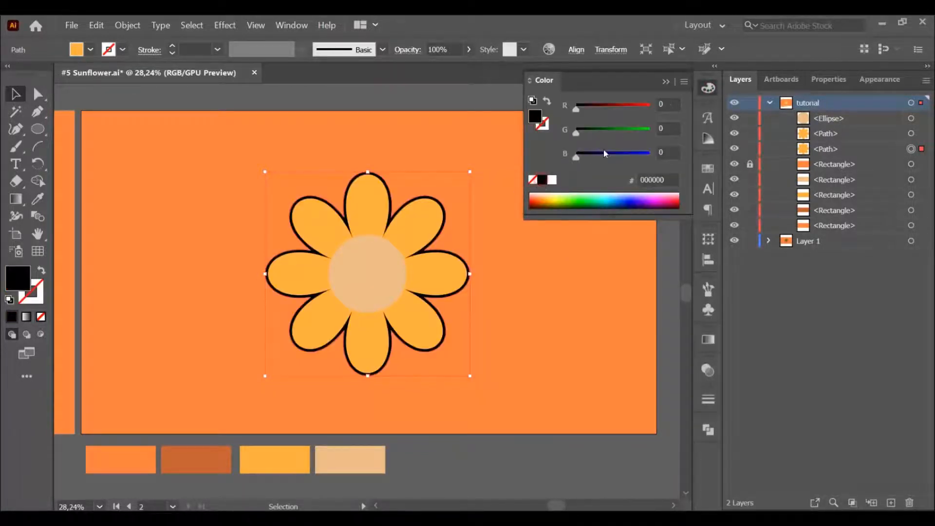
click(707, 88)
click(540, 103)
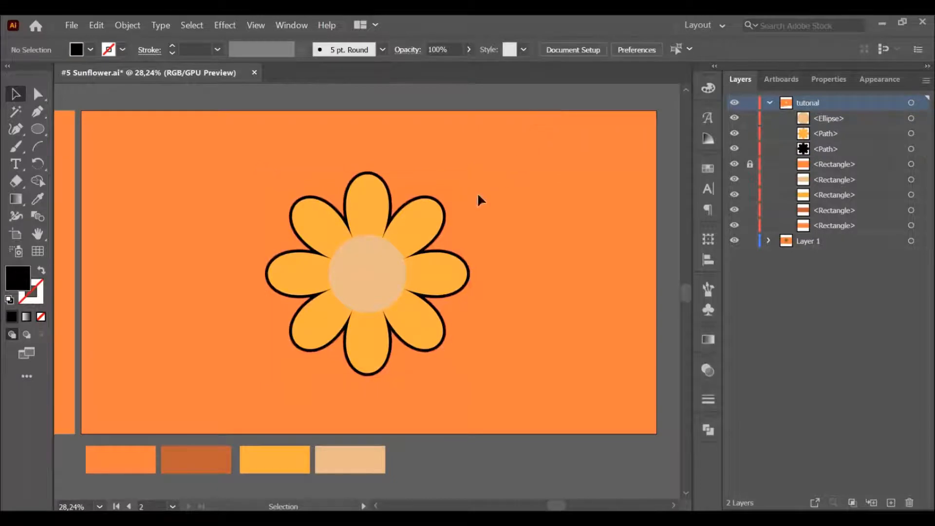
Step: Create an offset path of 10 px with miter joins around the beige central circle
click(388, 258)
click(127, 24)
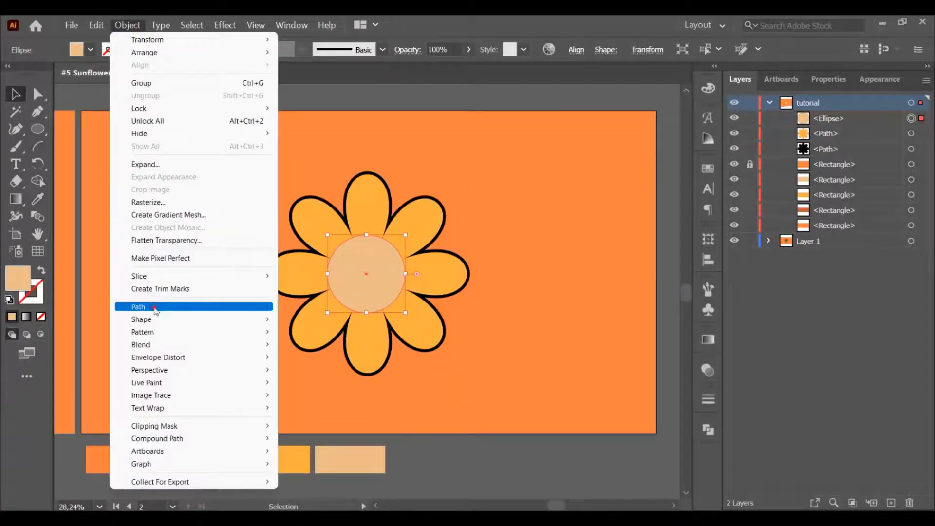
mouse_move(156, 310)
click(336, 351)
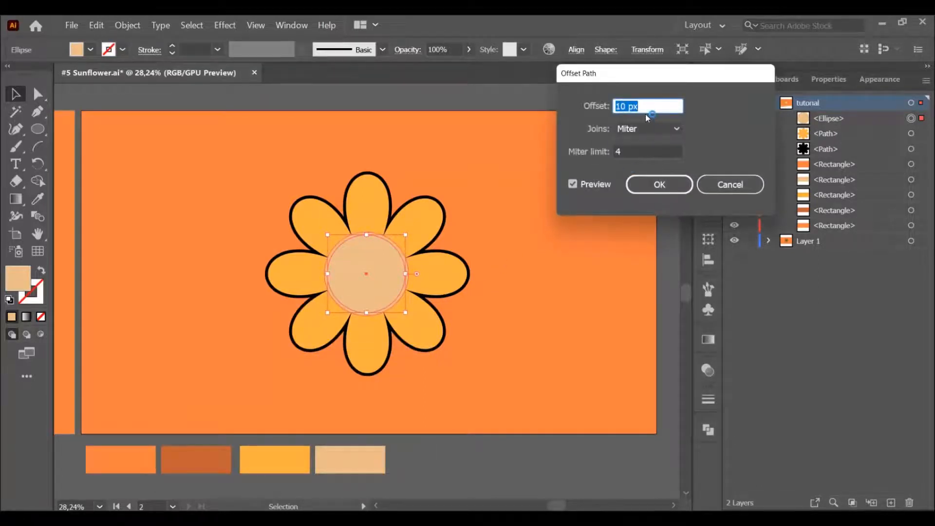
click(653, 184)
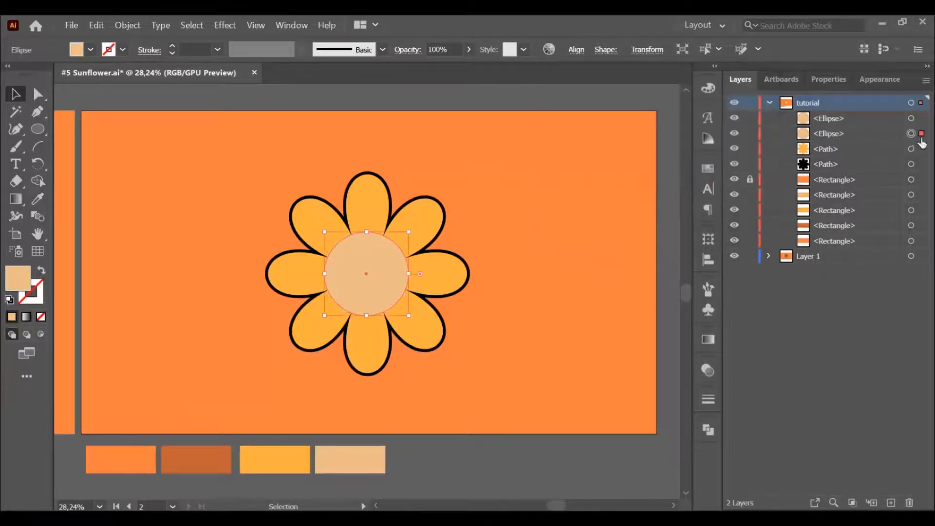
Step: Fill the offset circle behind the beige center with black so it outlines the circle
click(708, 87)
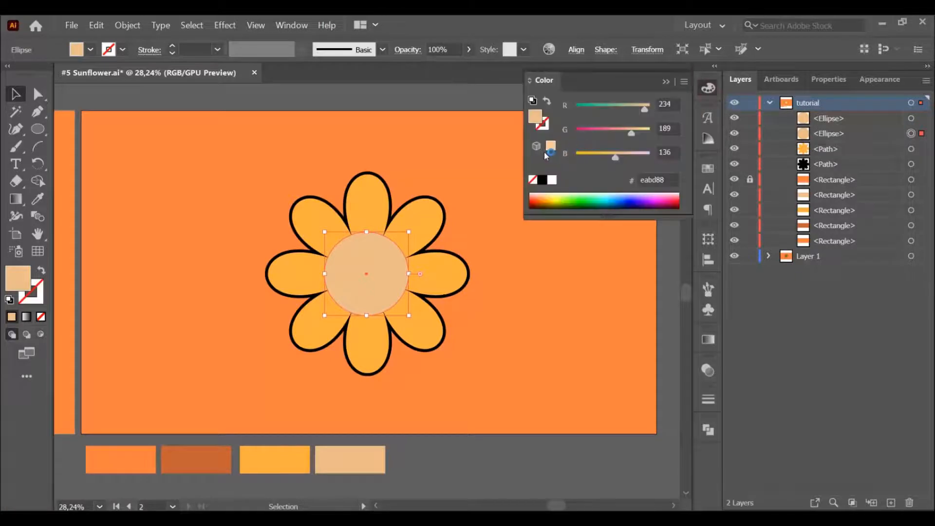
click(541, 180)
click(609, 104)
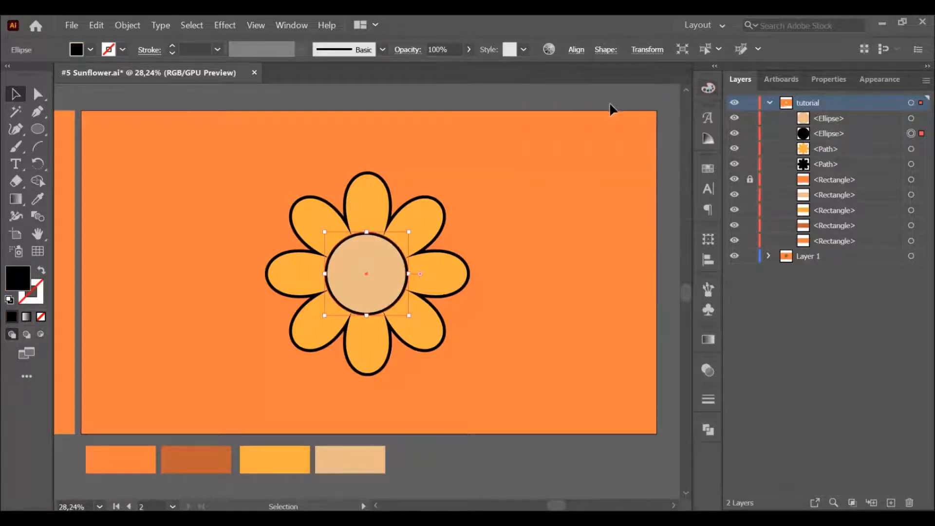
click(609, 101)
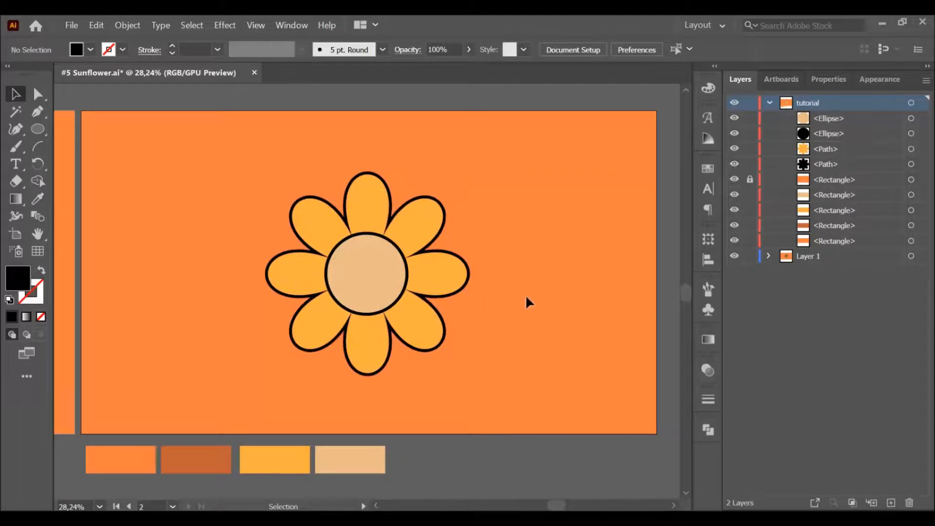
Step: Draw a narrow vertical black ellipse on the upper part of the beige center and duplicate it alongside as the second eye
key(z)
mouse_move(380, 287)
mouse_down()
mouse_move(438, 337)
mouse_move(422, 334)
mouse_move(429, 314)
mouse_move(419, 317)
mouse_move(433, 330)
mouse_up()
key(space)
key(space)
drag(381, 263, 397, 277)
key(l)
mouse_move(331, 163)
mouse_down()
mouse_move(352, 206)
mouse_move(394, 200)
mouse_up()
key(v)
Step: Select both eye ellipses and shift them together horizontally until the pair sits centered on the face
shift+click(341, 190)
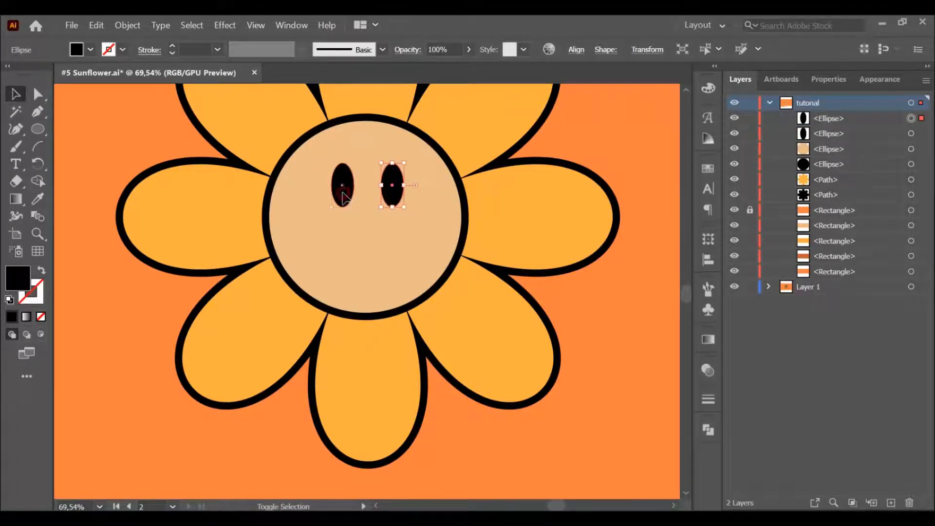
double_click(342, 196)
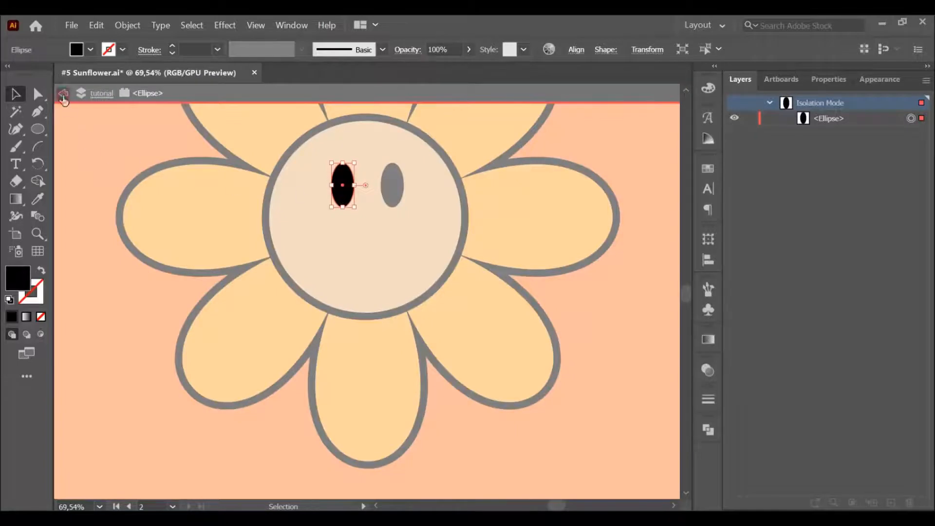
click(64, 94)
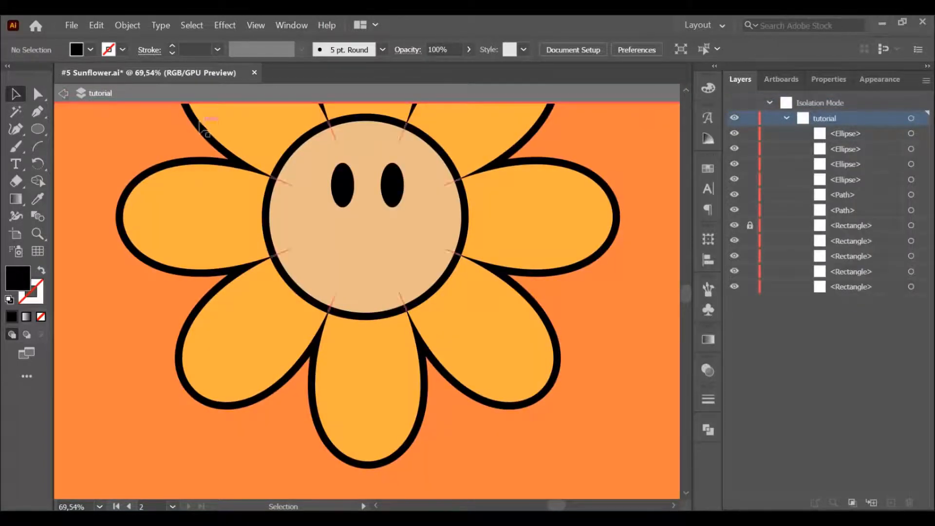
click(398, 189)
shift+click(343, 191)
drag(341, 195, 334, 194)
click(615, 277)
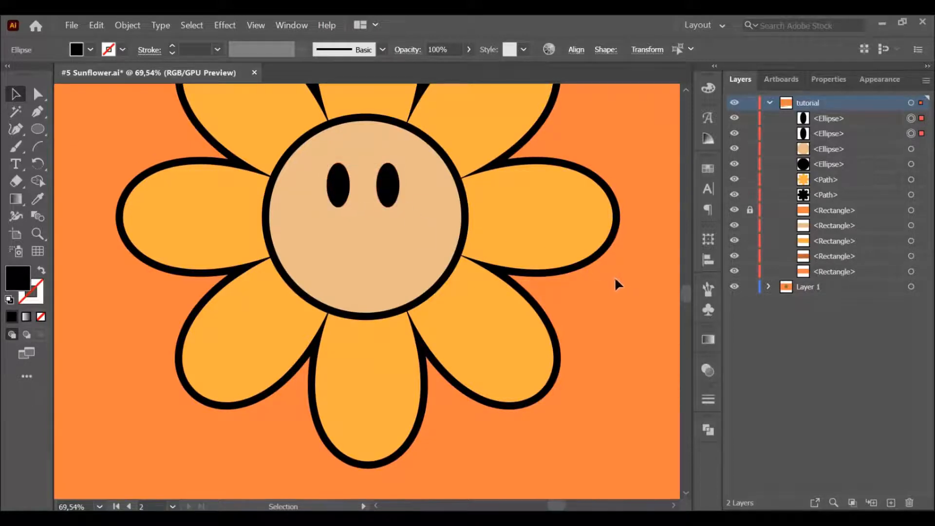
click(340, 185)
shift+click(387, 192)
drag(387, 192, 394, 194)
click(587, 301)
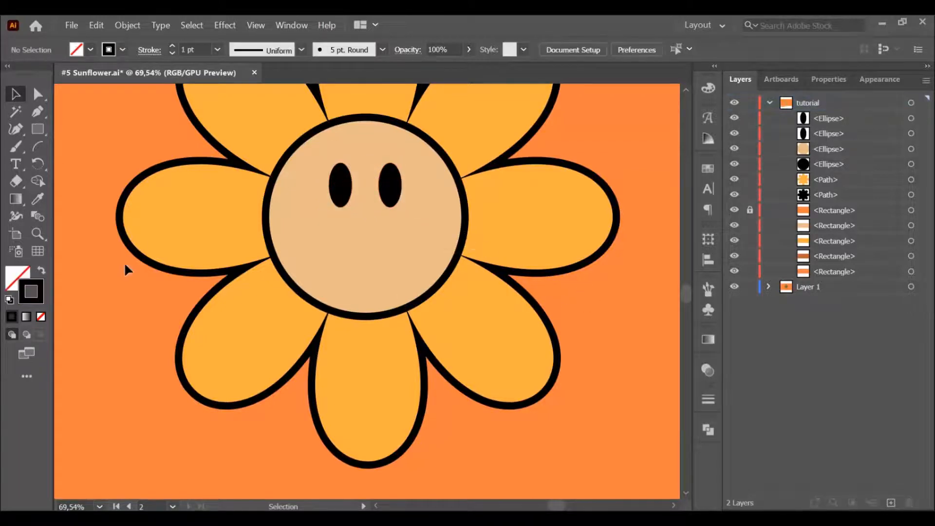
Step: Paint a curved black smile across the lower face with the Paintbrush
click(16, 147)
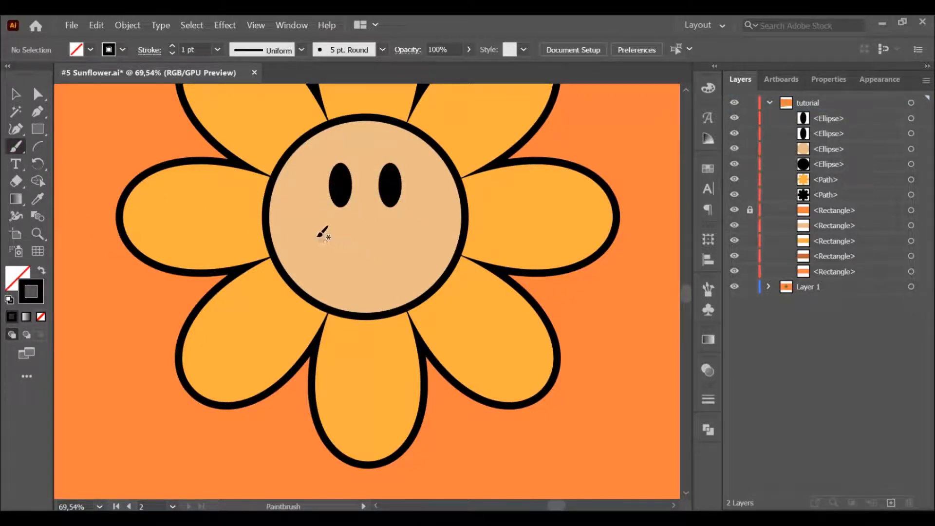
mouse_move(314, 238)
mouse_down()
mouse_move(332, 267)
mouse_move(363, 276)
mouse_move(401, 260)
mouse_up()
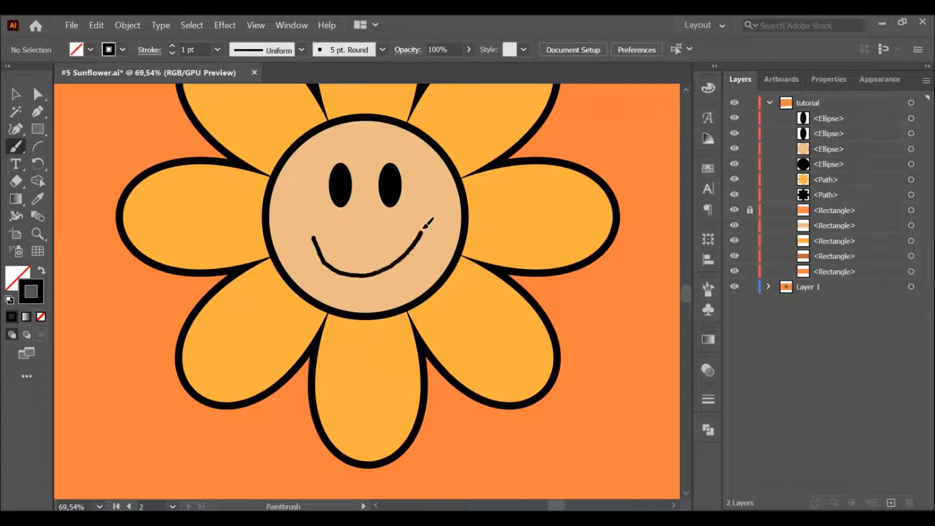
drag(427, 224, 431, 220)
key(ctrl+z)
mouse_move(313, 233)
mouse_down()
mouse_move(334, 268)
mouse_move(373, 279)
mouse_move(401, 264)
mouse_move(424, 225)
mouse_up()
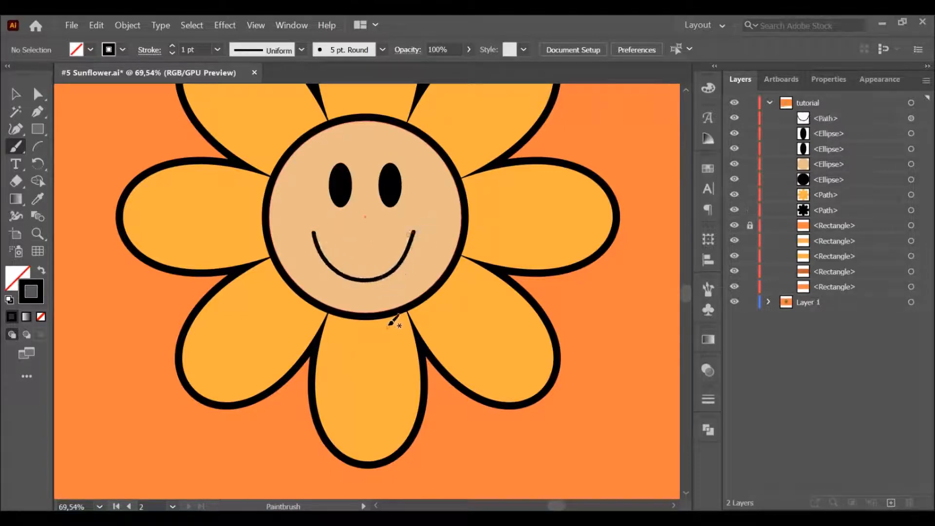
Step: Set the smile path's stroke weight to 2 pt
key(v)
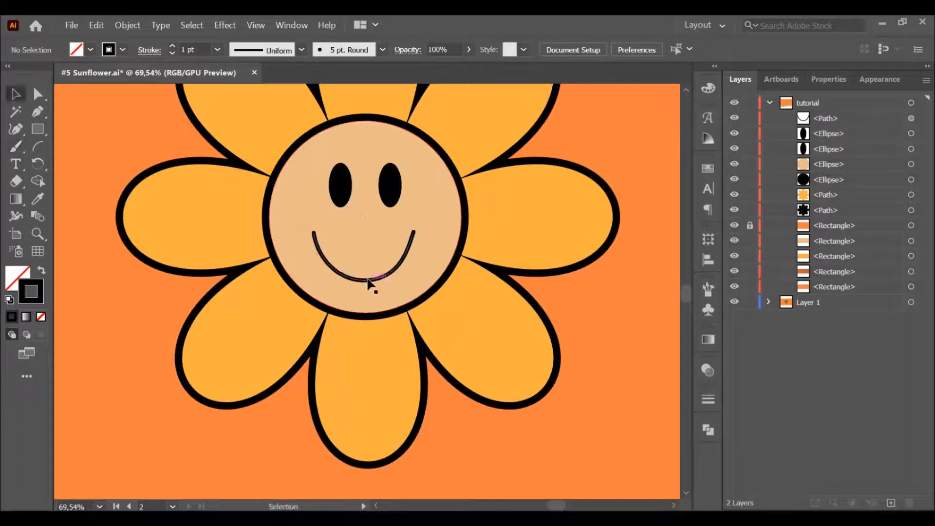
click(367, 279)
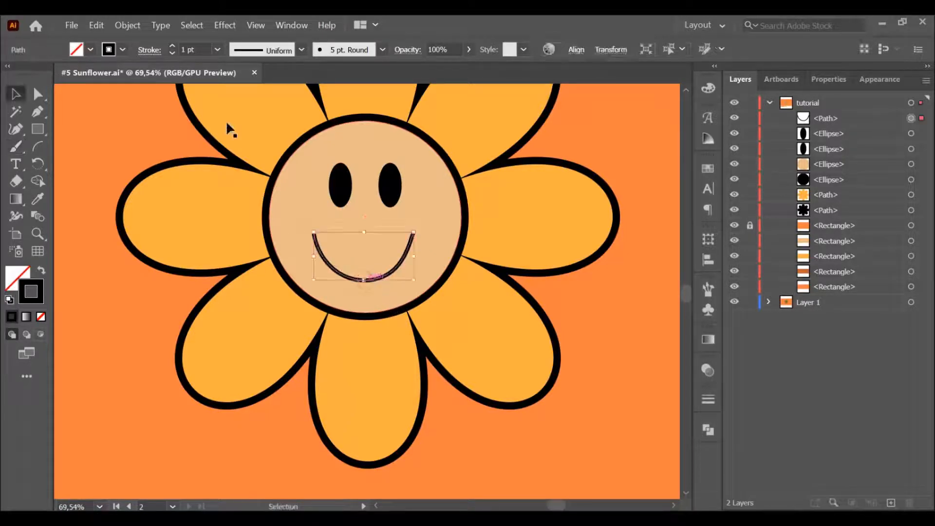
click(171, 45)
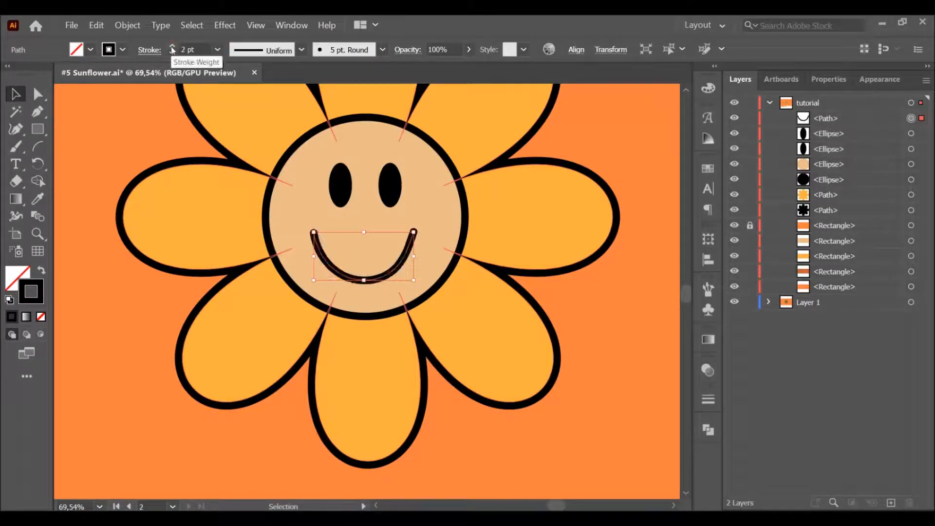
click(611, 294)
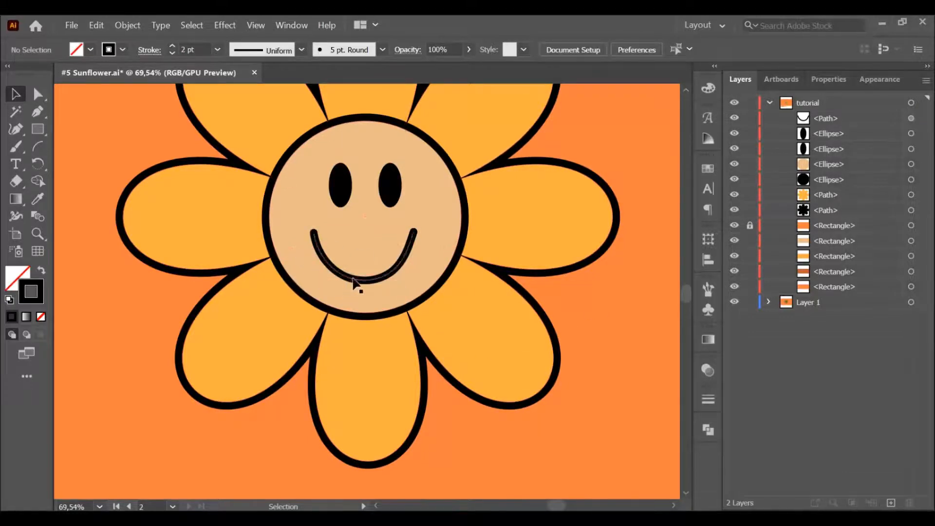
click(354, 284)
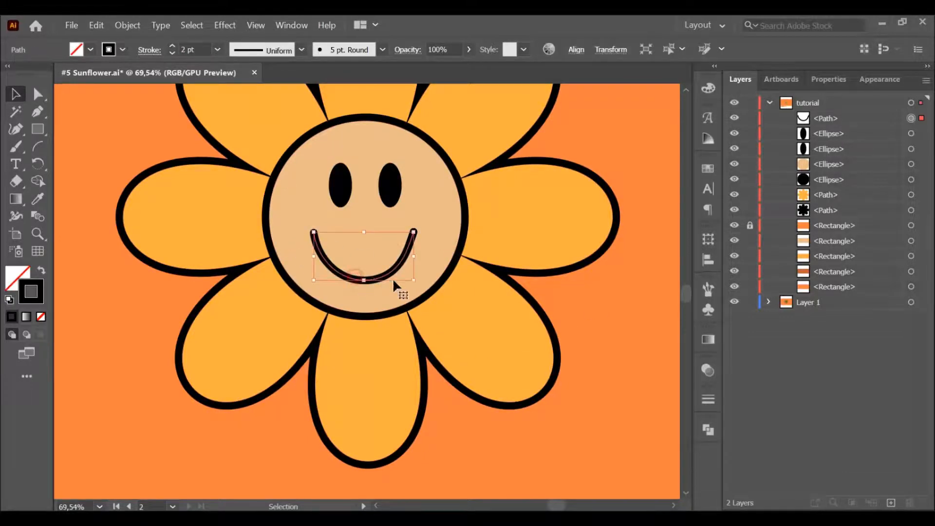
click(559, 306)
Step: Paint a short curved 2 pt stroke across each end of the smile
click(16, 146)
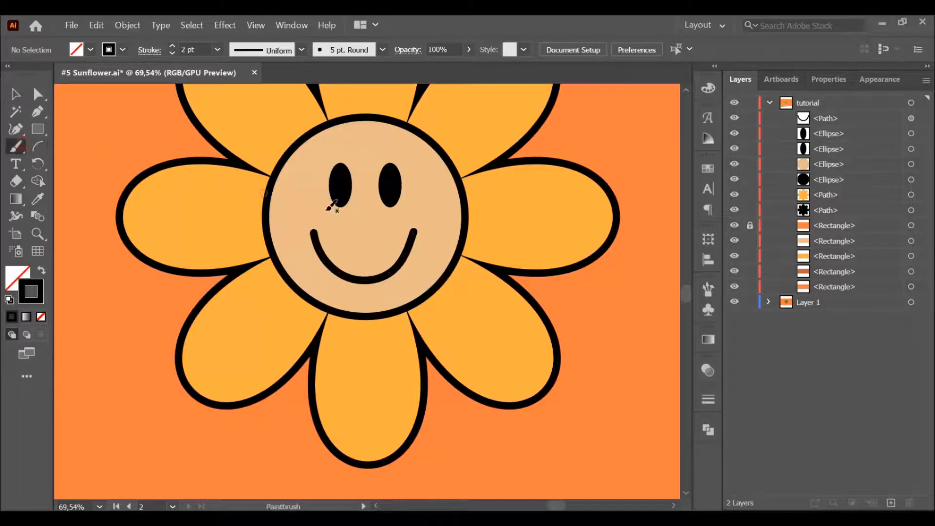
drag(298, 239, 333, 229)
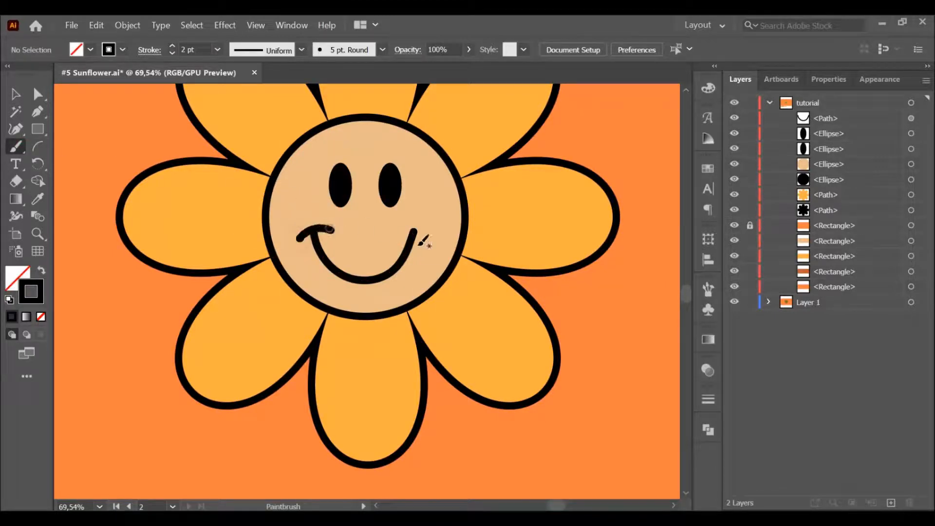
drag(402, 229, 431, 239)
Step: Group all the flower and face parts and move the group straight up to leave room beneath it
key(z)
drag(489, 328, 393, 284)
key(space)
drag(415, 327, 387, 324)
key(space)
key(v)
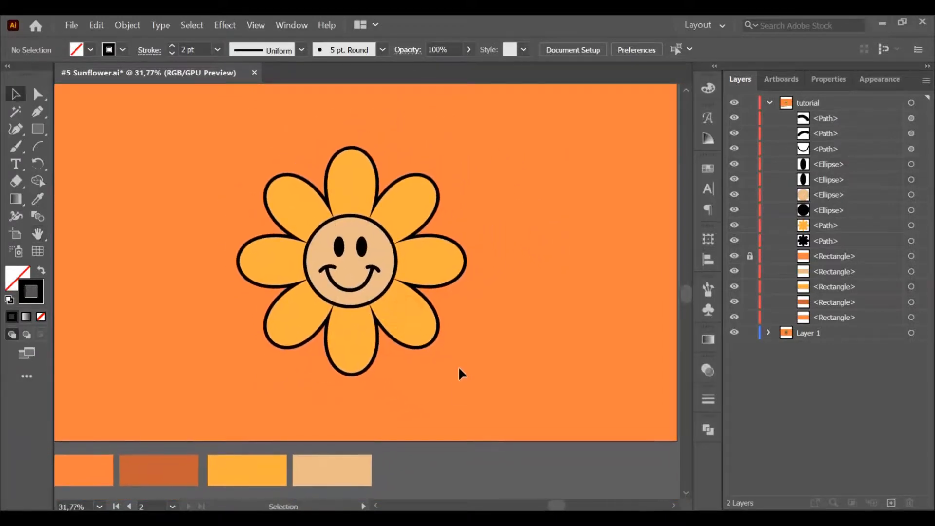
drag(218, 142, 413, 321)
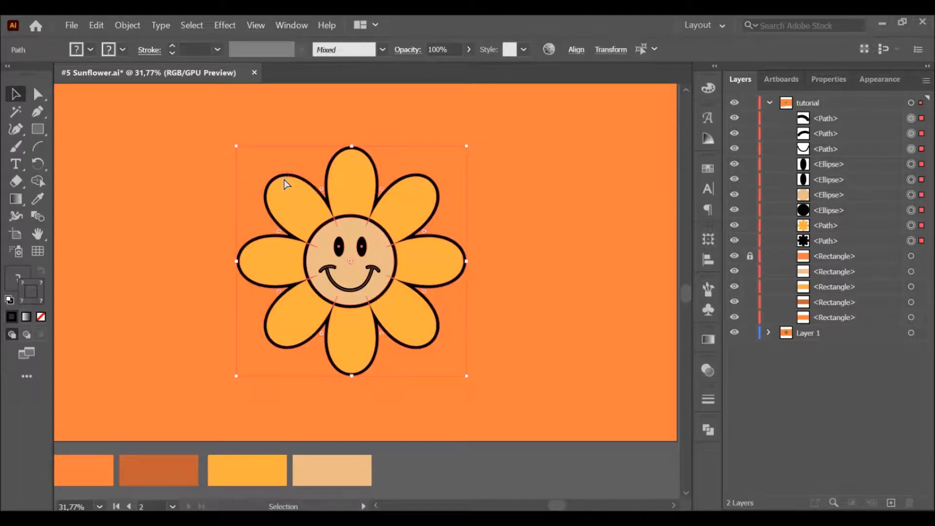
key(ctrl+g)
drag(372, 280, 372, 236)
click(525, 310)
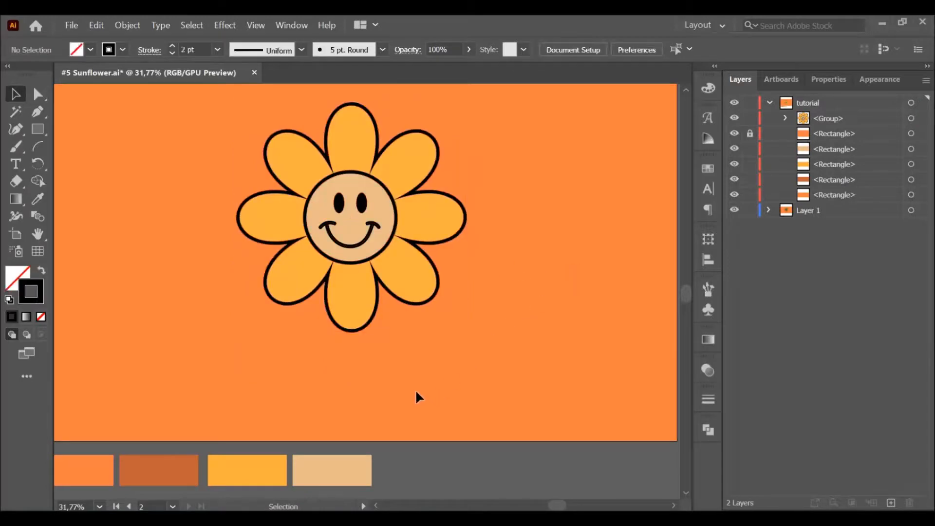
Step: Draw a wide flat ellipse beneath the flower and fill it with the dark orange sampled from the palette swatch
key(l)
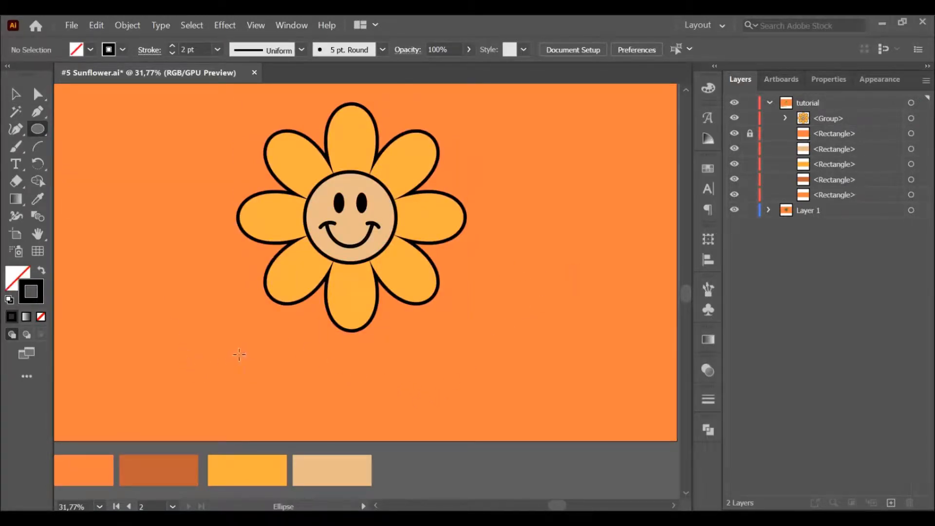
drag(233, 354, 466, 379)
key(v)
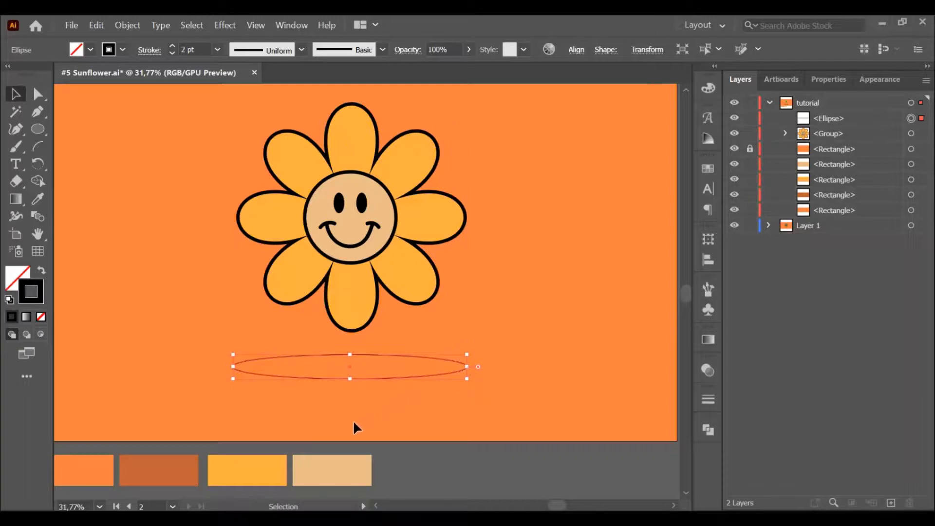
key(i)
click(183, 459)
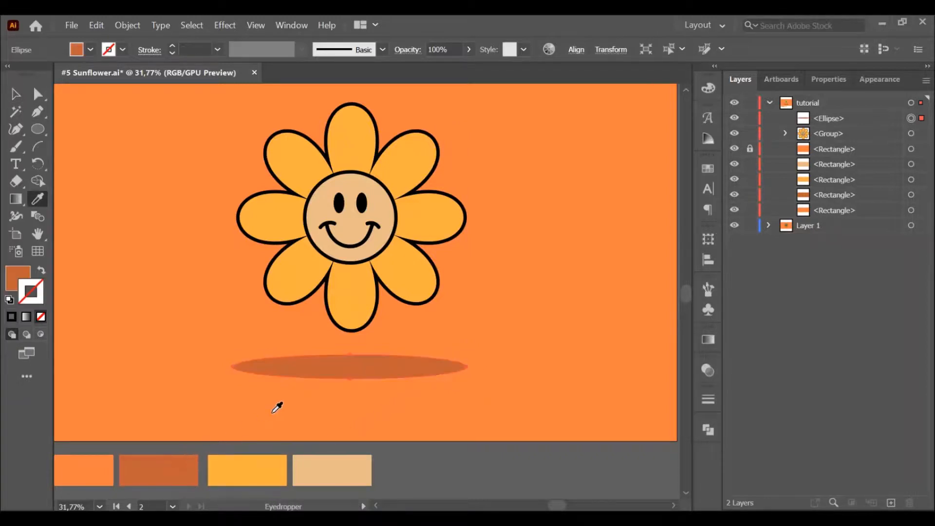
key(v)
click(403, 395)
Step: Nudge the shadow ellipse slightly up toward the flower and enlarge it to be wider than the petals
key(z)
alt+click(444, 400)
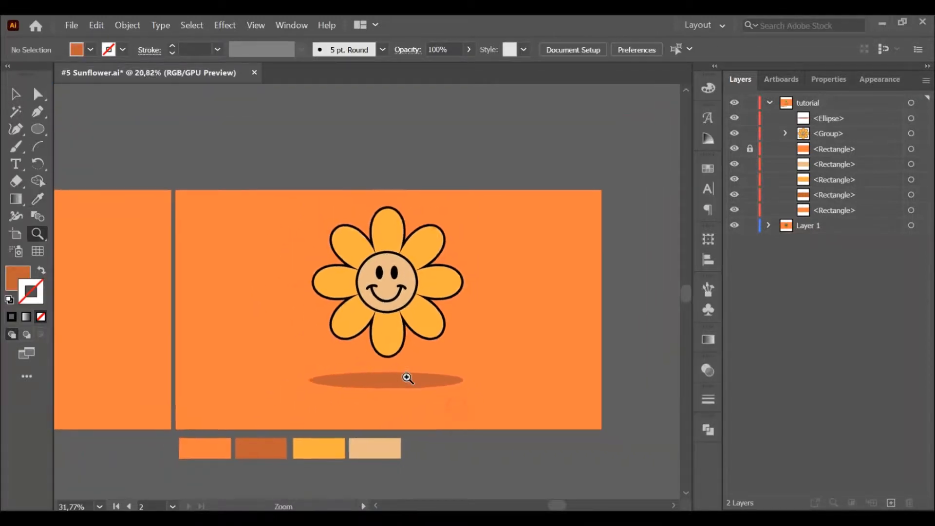
key(v)
drag(405, 375, 405, 372)
click(487, 384)
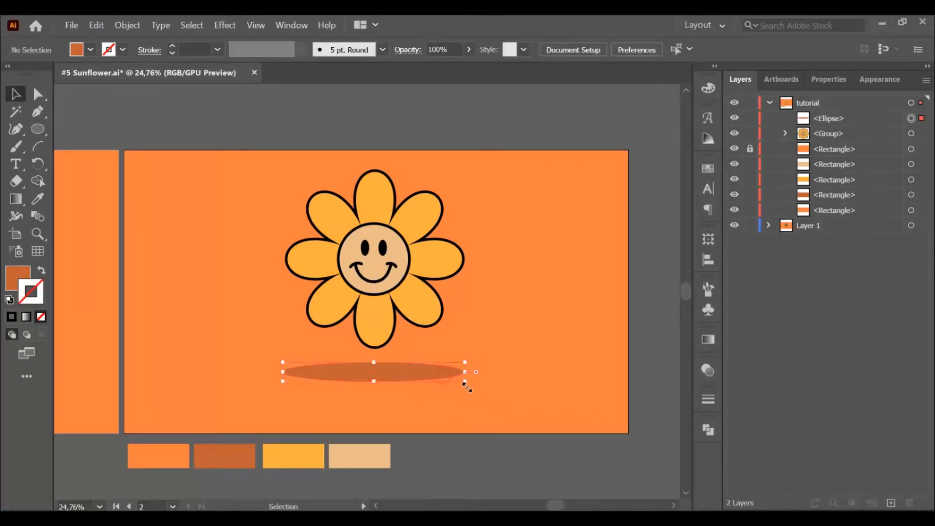
drag(466, 385, 491, 389)
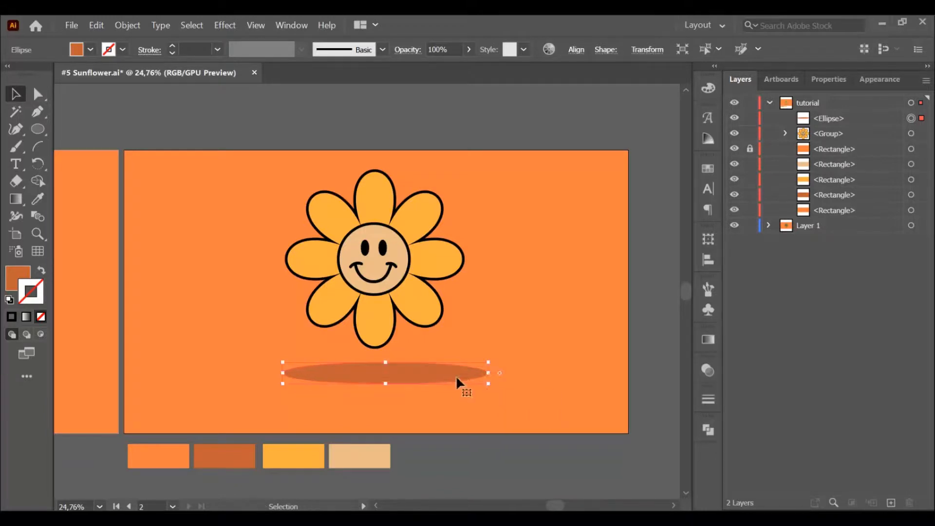
Step: Align the shadow ellipse to the artboard's horizontal center
click(510, 363)
click(576, 49)
click(456, 90)
click(556, 286)
click(530, 402)
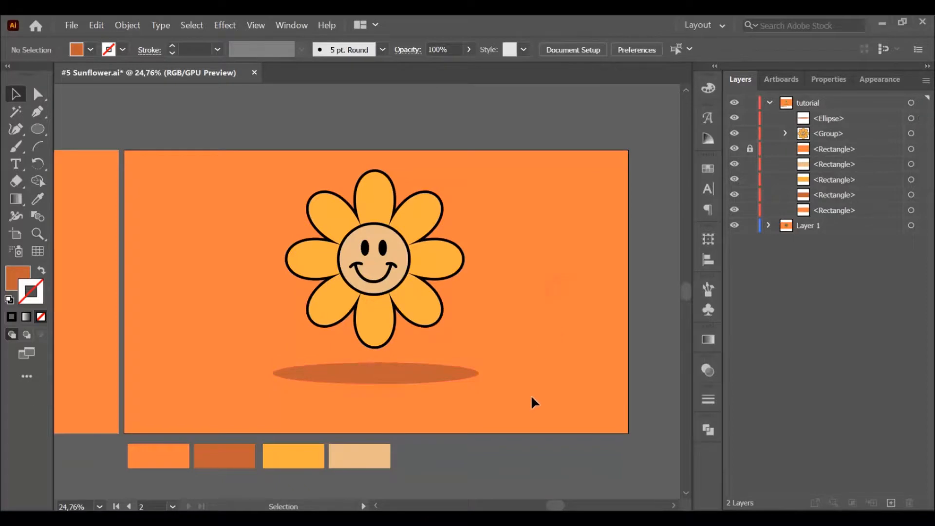
Step: Move the shadow ellipse slightly closer to the flower and group it with the flower
click(437, 235)
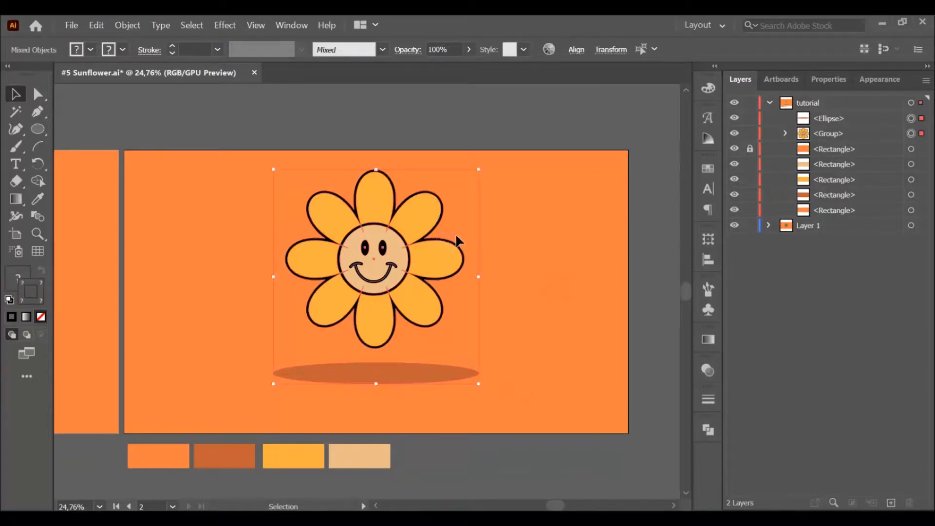
click(510, 256)
drag(402, 370, 403, 365)
click(531, 388)
key(ctrl+a)
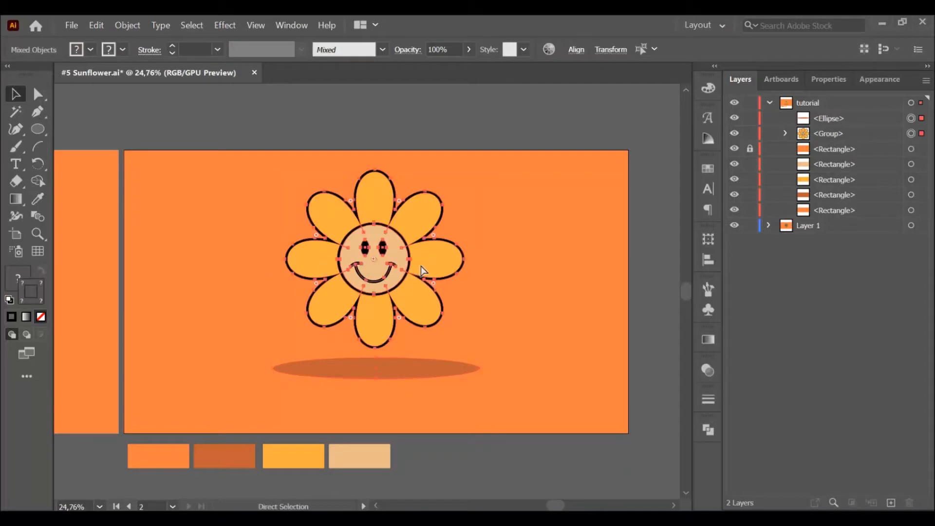
key(ctrl+g)
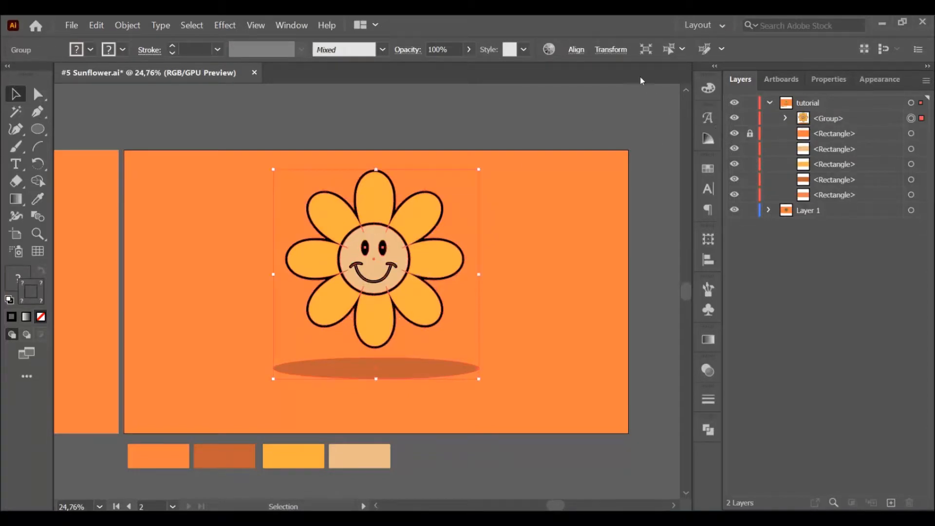
Step: Align the flower and shadow group to the artboard's vertical and horizontal centers
click(577, 50)
click(544, 90)
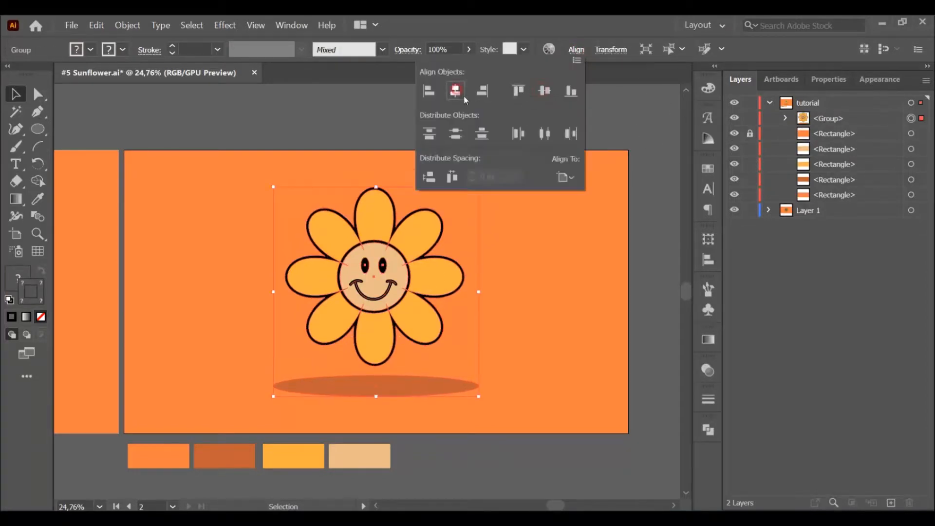
click(543, 234)
click(545, 246)
Step: Unlock the orange background rectangle and ungroup the shadow from the flower
click(750, 133)
click(545, 249)
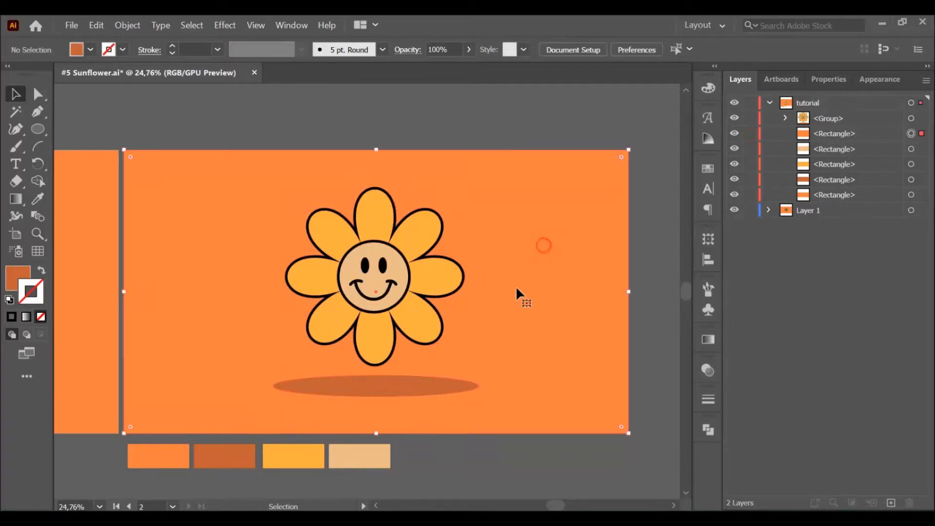
click(469, 392)
key(ctrl+shift+g)
click(444, 302)
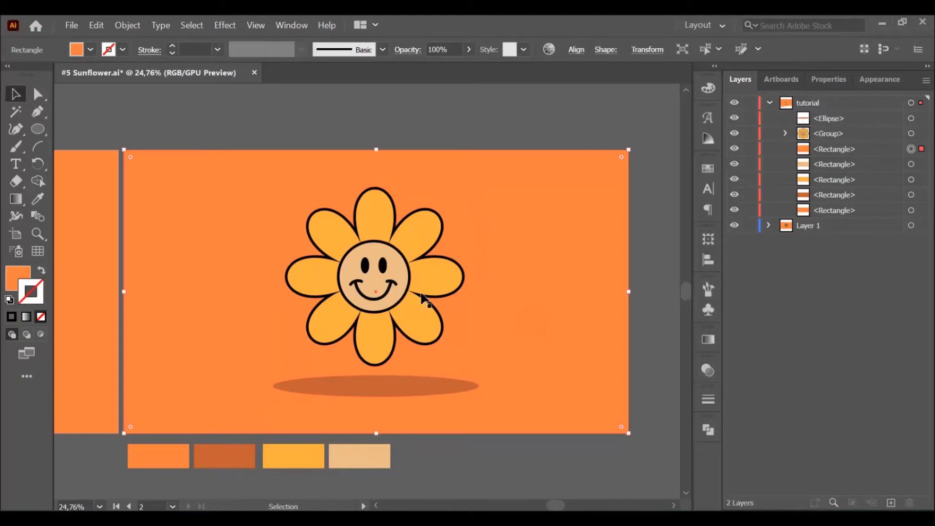
Step: Expand the appearance of the flower group so its brush strokes become filled shapes
click(387, 273)
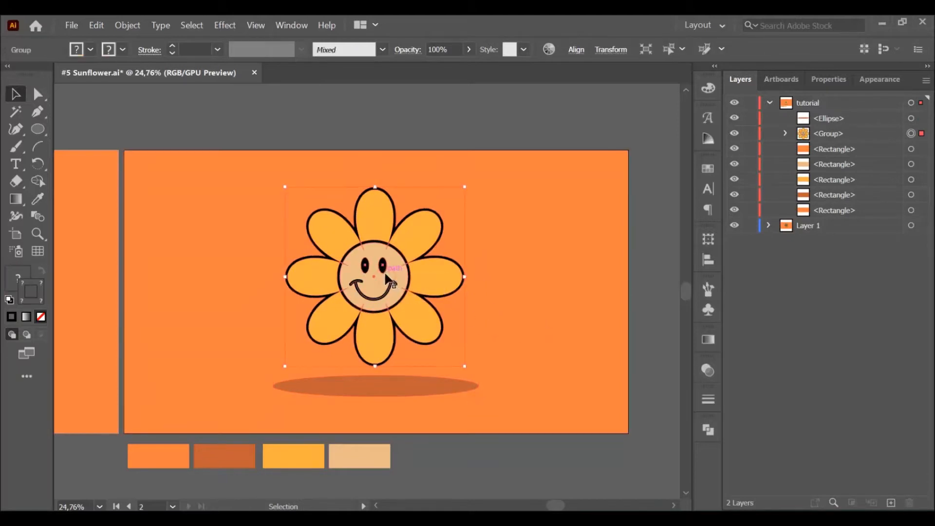
click(138, 29)
click(168, 179)
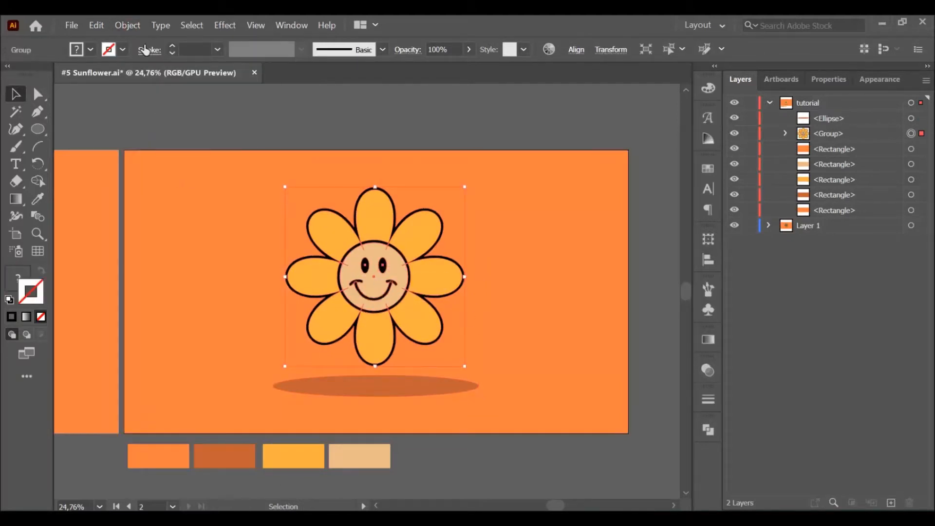
click(128, 25)
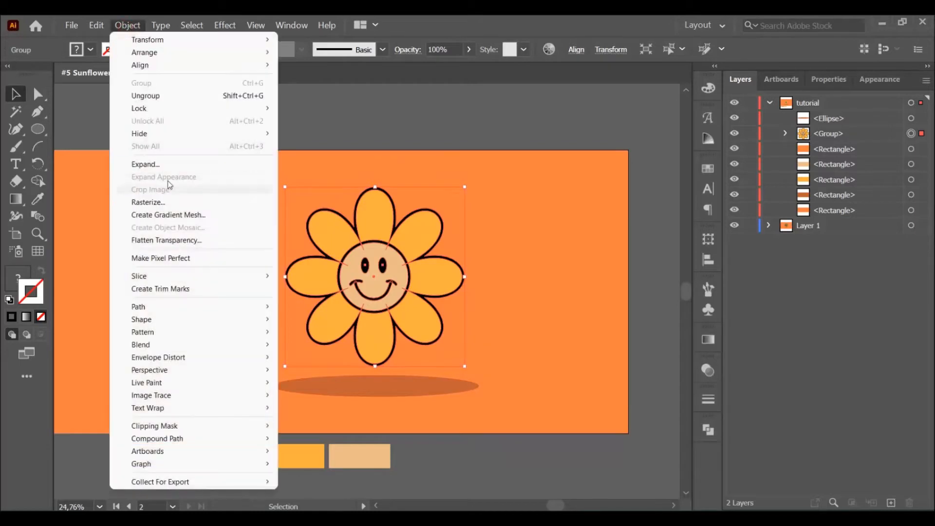
click(313, 192)
click(530, 306)
Step: Try scaling the expanded flower group down to a much smaller size and undo the scaling
click(413, 328)
drag(461, 364, 360, 262)
click(448, 141)
drag(309, 210, 331, 210)
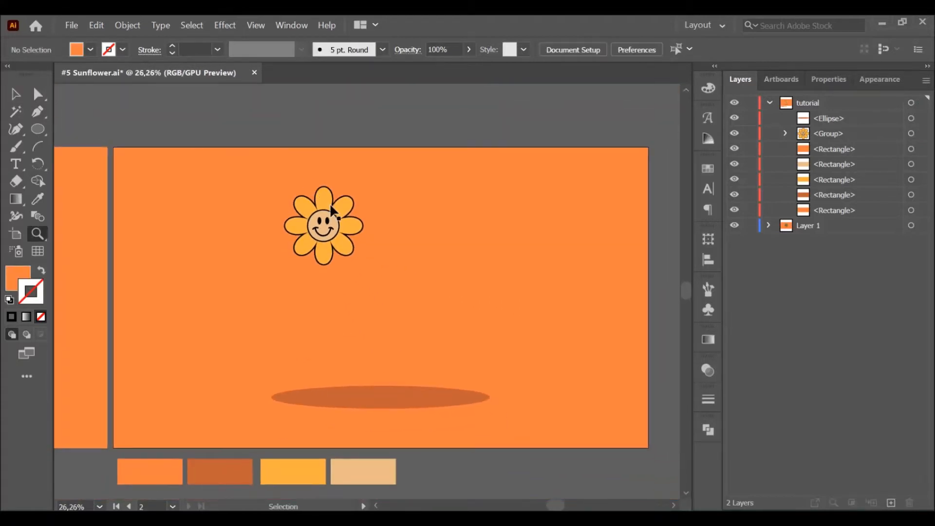
key(ctrl+z)
key(v)
click(586, 346)
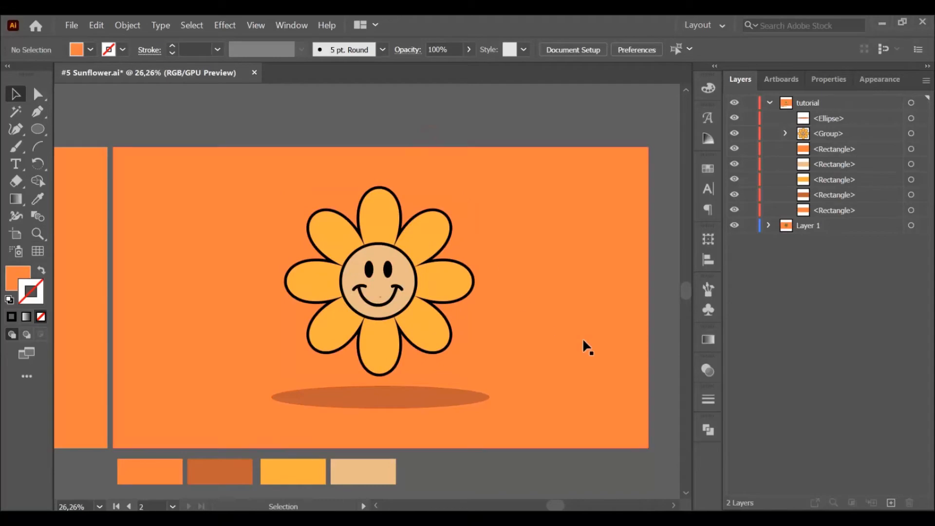